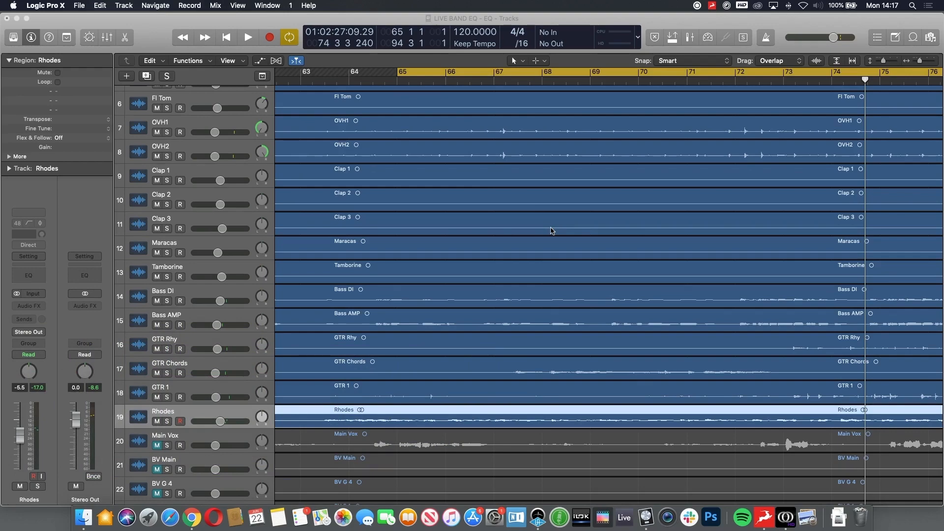
pyautogui.scroll(5, 552, 231)
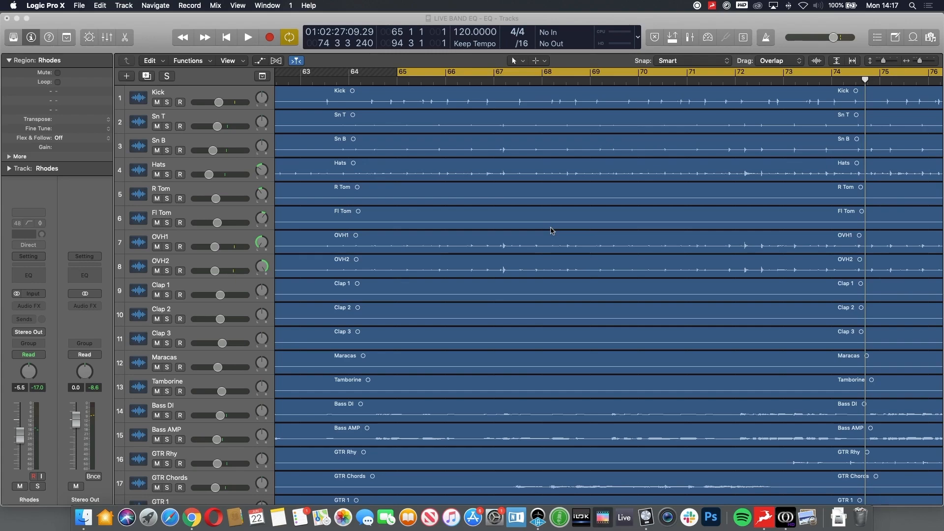
pyautogui.scroll(-2, 551, 231)
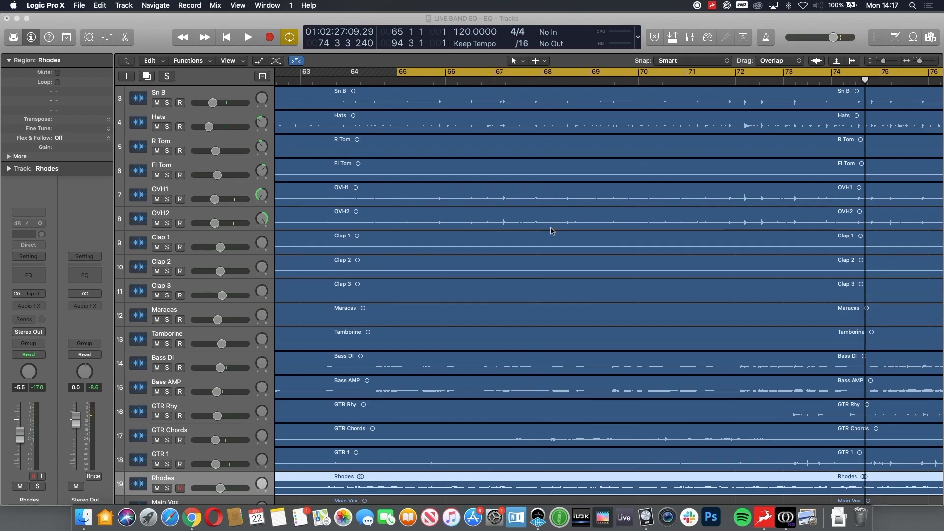
pyautogui.scroll(-10, 551, 230)
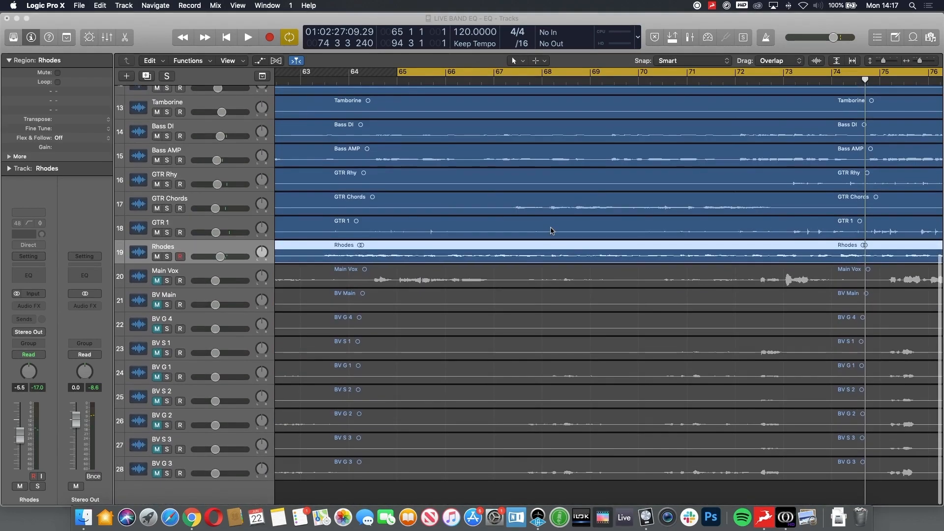
pyautogui.scroll(10, 552, 231)
pyautogui.scroll(2, 552, 230)
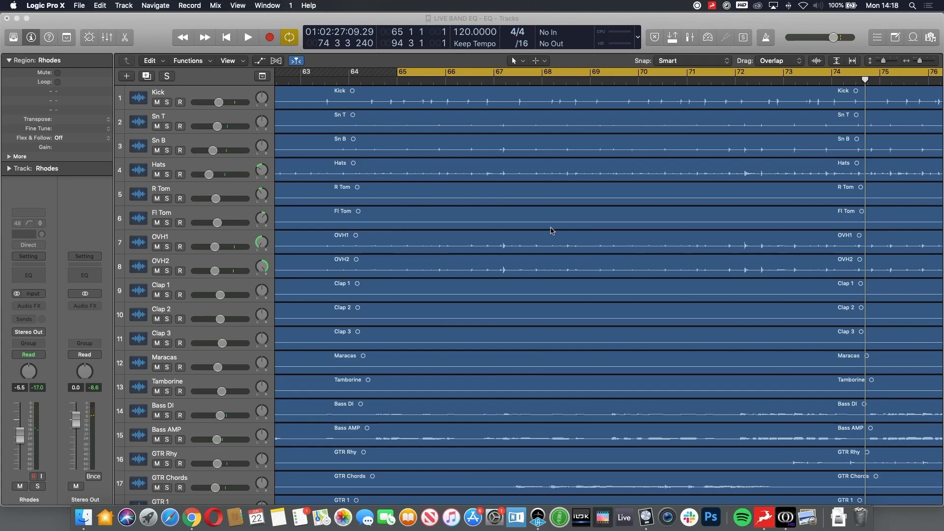
# Step: Add a Channel EQ to the Rhodes track and place its window over the middle of the arrangement
pyautogui.scroll(-3, 232, 335)
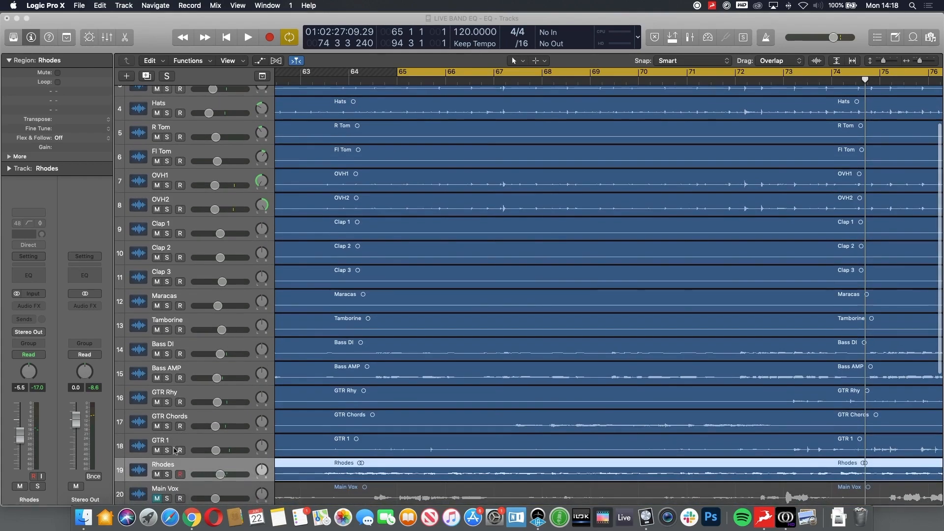
pyautogui.click(178, 463)
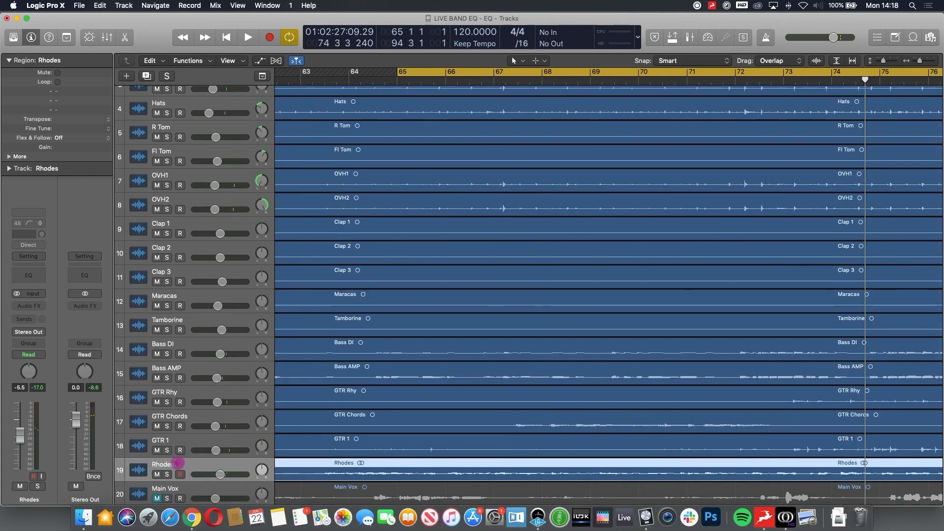
pyautogui.click(30, 274)
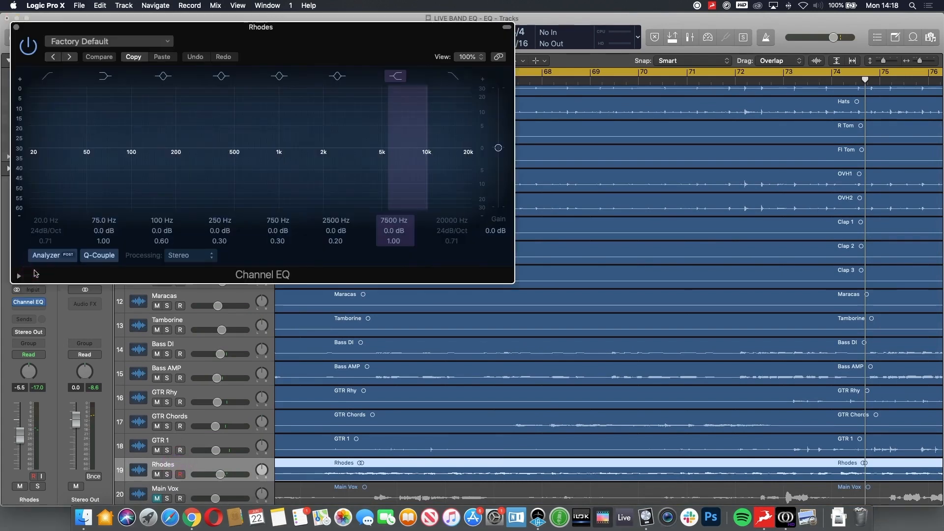
pyautogui.moveTo(293, 31); pyautogui.dragTo(598, 177)
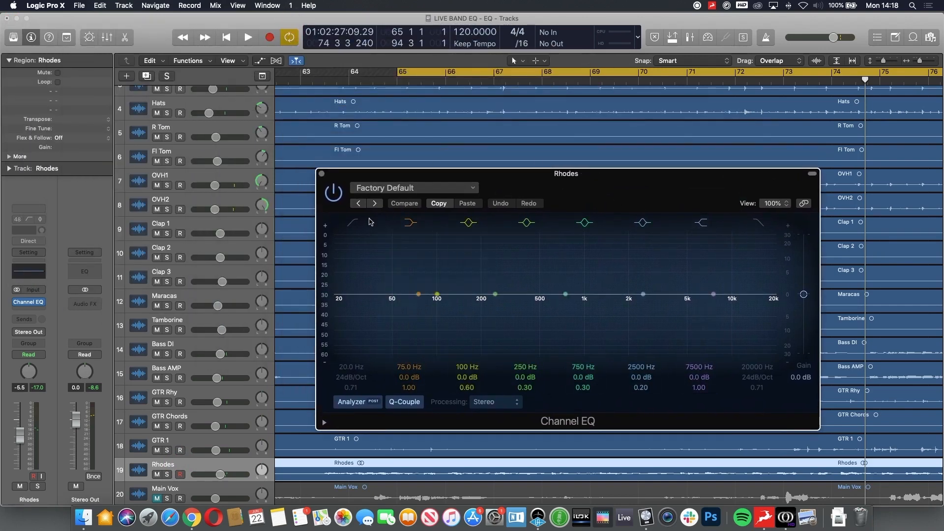
# Step: Mute the stereo output and, during playback, enable the Rhodes low cut at 98 Hz with a 48 dB/Oct slope
pyautogui.click(76, 485)
pyautogui.press('space')
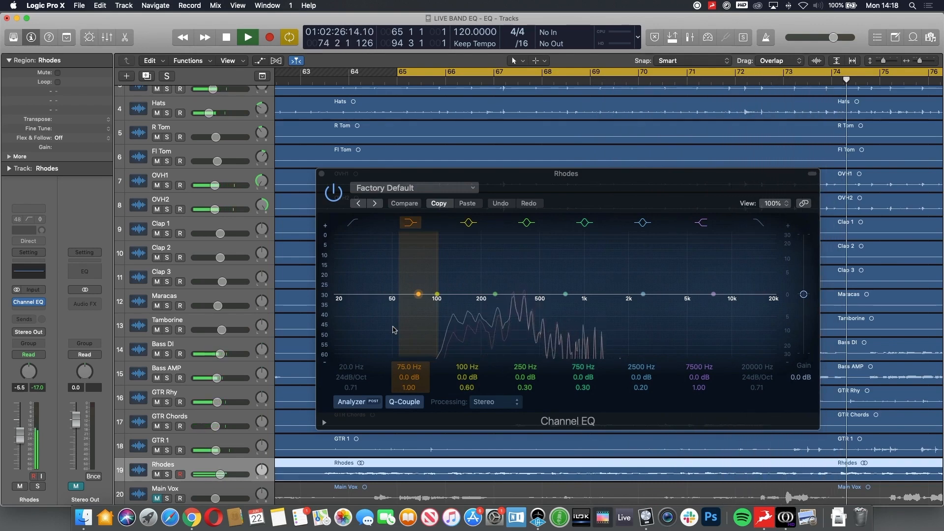
pyautogui.click(351, 223)
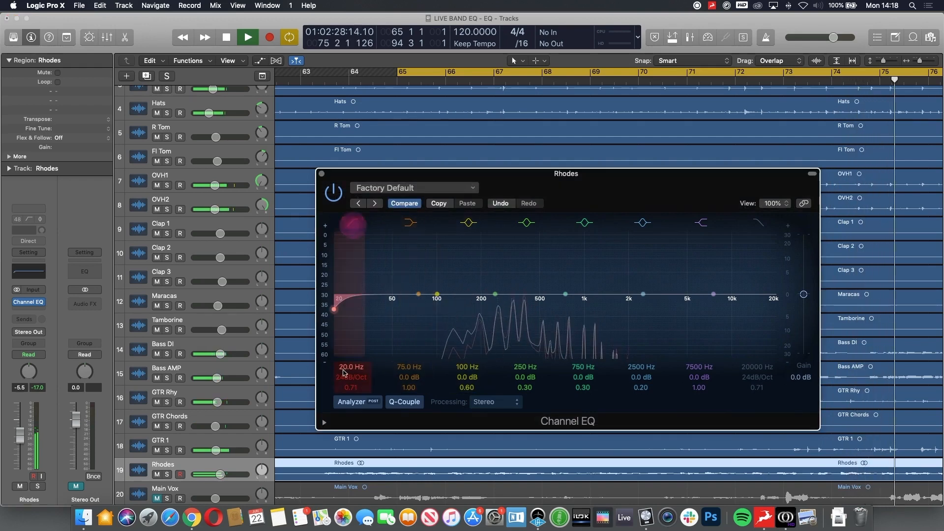
pyautogui.moveTo(343, 372); pyautogui.dragTo(343, 322)
pyautogui.moveTo(350, 376)
pyautogui.mouseDown()
pyautogui.moveTo(349, 366)
pyautogui.moveTo(353, 387)
pyautogui.moveTo(354, 368)
pyautogui.mouseUp()
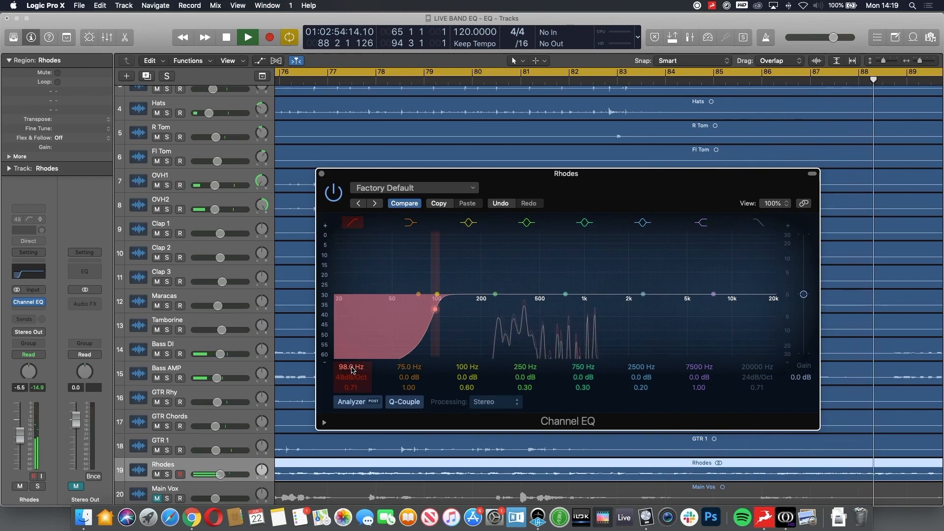
pyautogui.press('space')
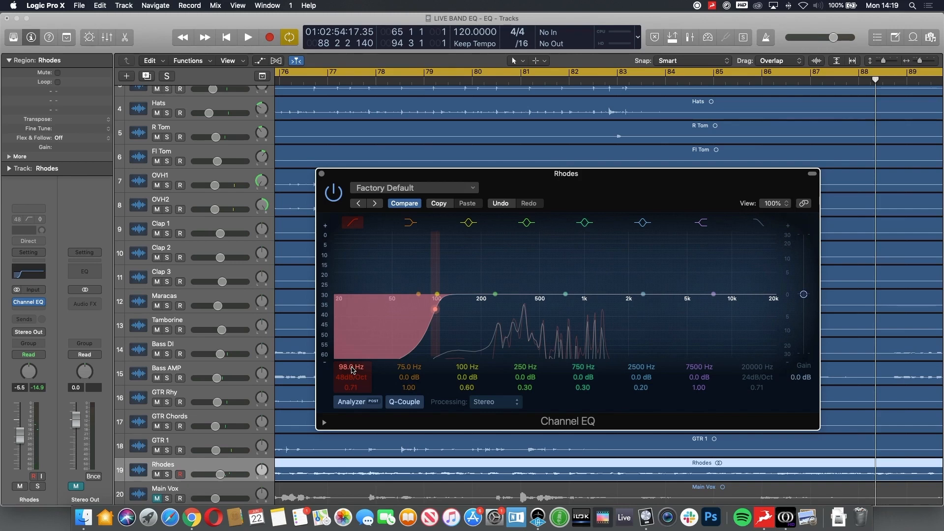
# Step: Unmute the stereo output and set the Rhodes low cut to 114 Hz while the song plays
pyautogui.moveTo(352, 369)
pyautogui.mouseDown()
pyautogui.moveTo(352, 337)
pyautogui.moveTo(352, 386)
pyautogui.moveTo(343, 370)
pyautogui.mouseUp()
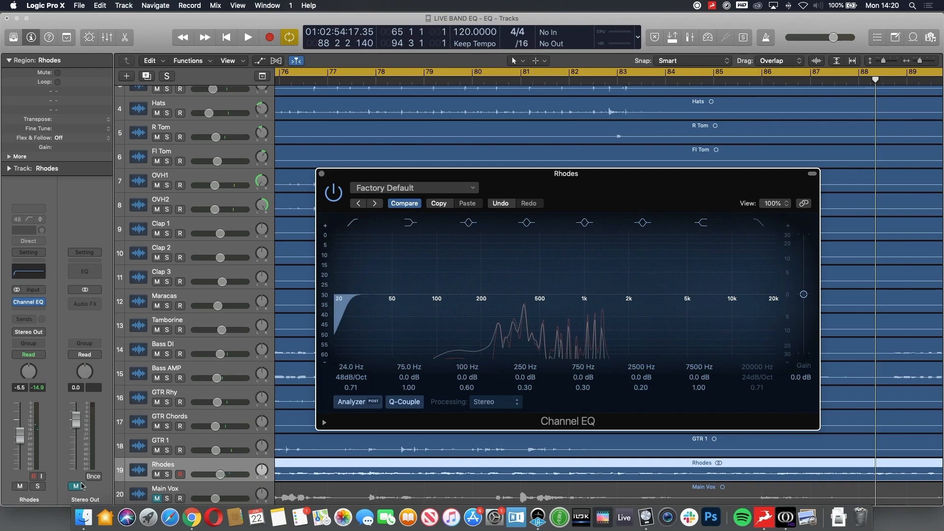
pyautogui.click(77, 486)
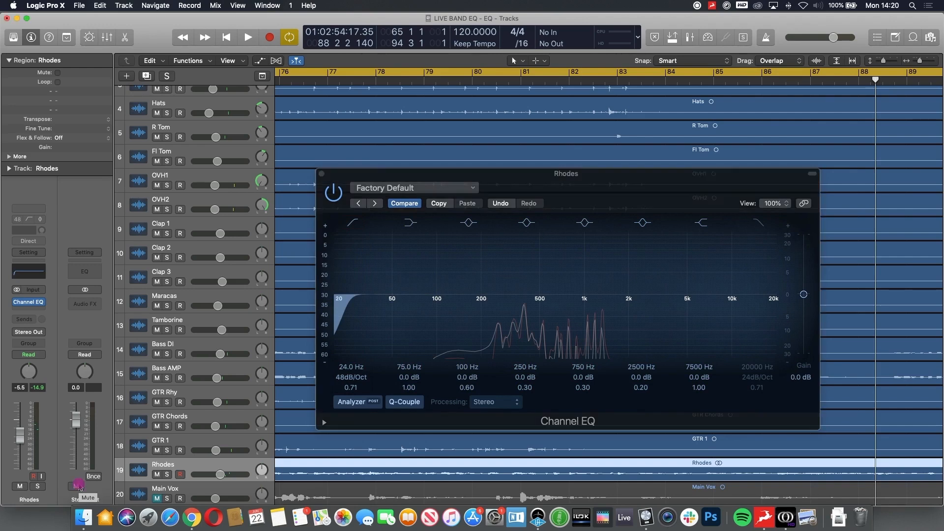
pyautogui.press('space')
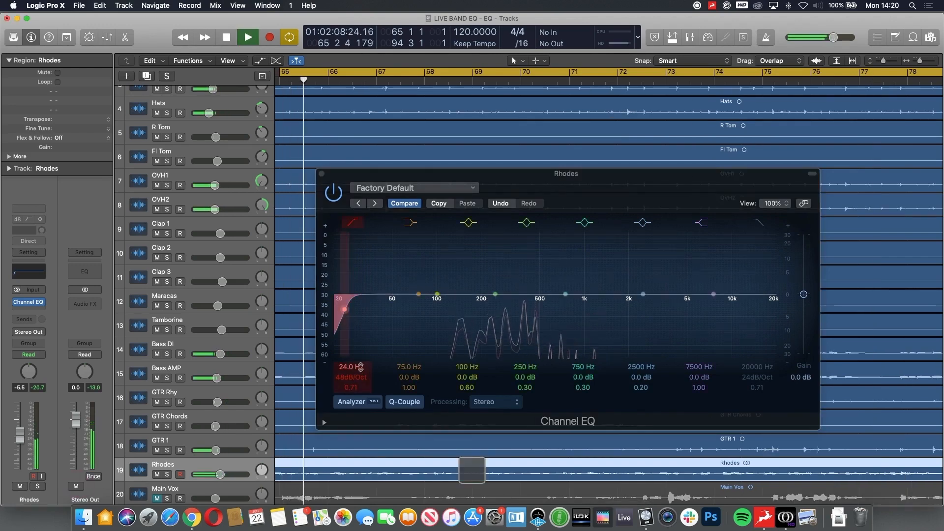
pyautogui.moveTo(357, 369)
pyautogui.mouseDown()
pyautogui.moveTo(357, 343)
pyautogui.moveTo(357, 352)
pyautogui.mouseUp()
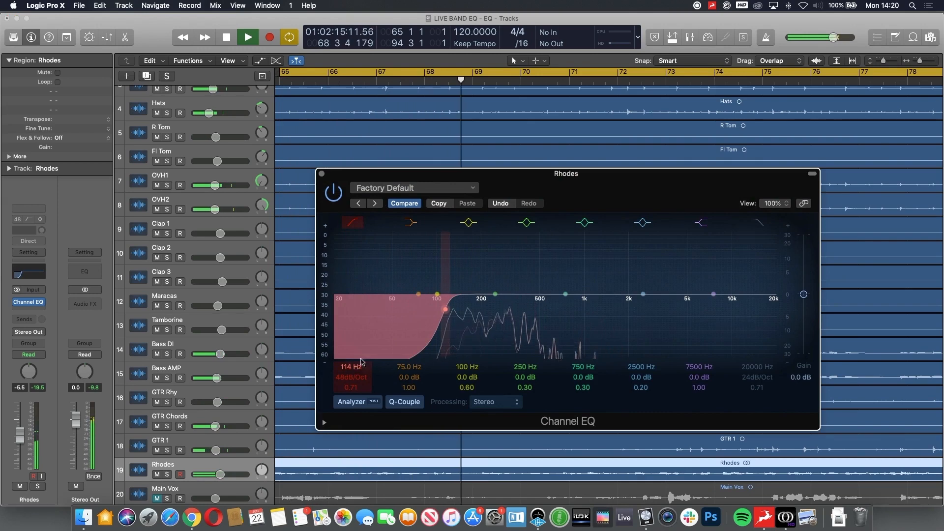
# Step: Enable the Rhodes high cut at 19400 Hz and close its Channel EQ
pyautogui.click(759, 223)
pyautogui.moveTo(763, 366); pyautogui.dragTo(763, 369)
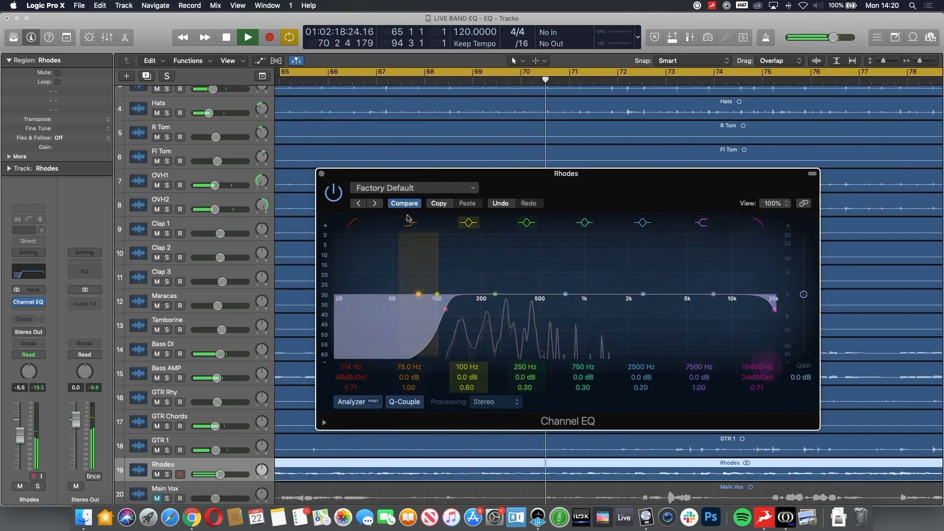
pyautogui.click(322, 174)
# Step: Add a Channel EQ to the Kick track with a low cut at 43 Hz and a 48 dB/Oct slope
pyautogui.scroll(5, 320, 172)
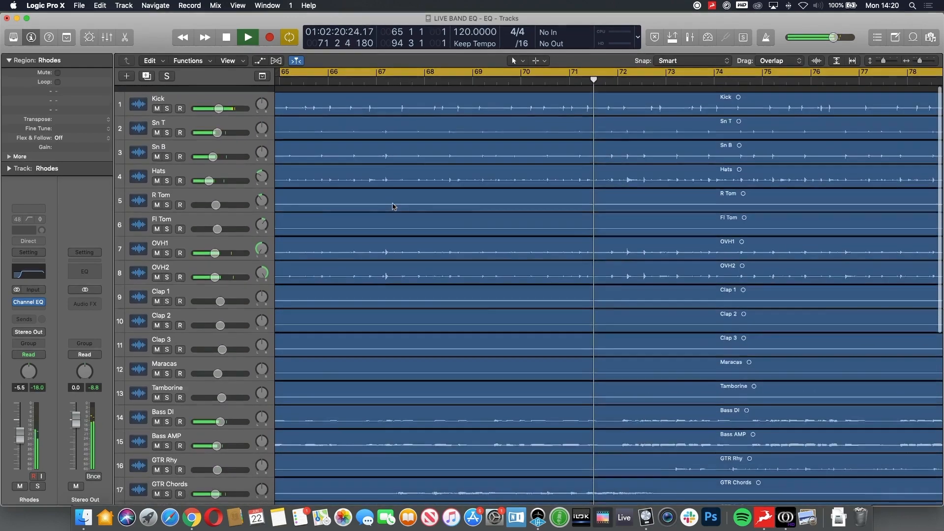
pyautogui.click(162, 93)
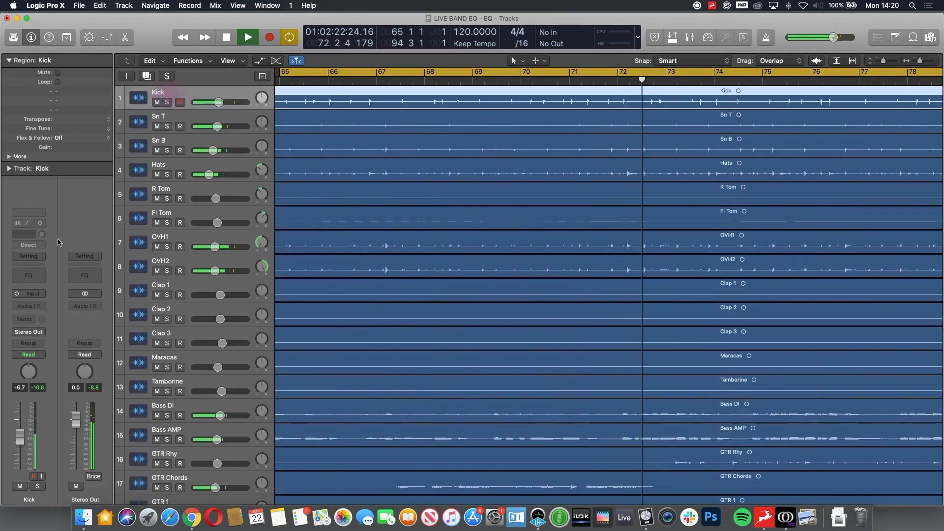
pyautogui.click(33, 281)
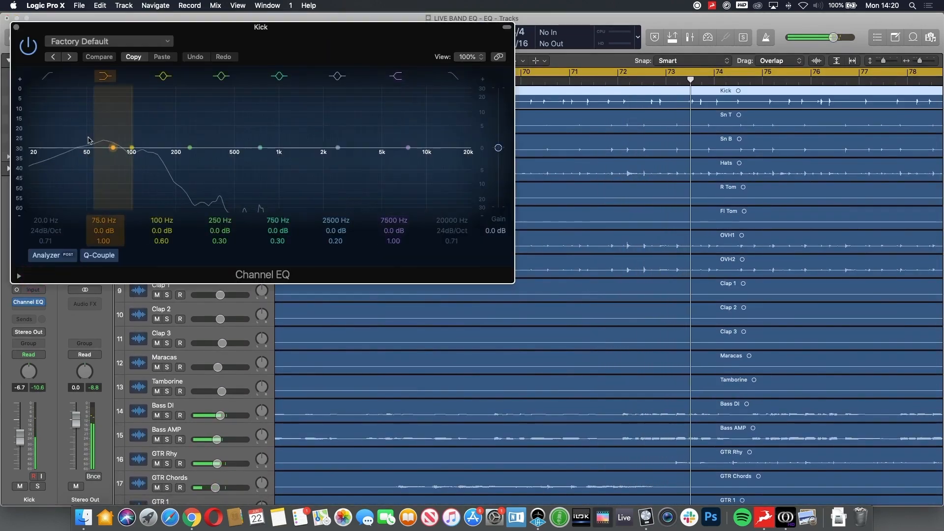
pyautogui.click(47, 75)
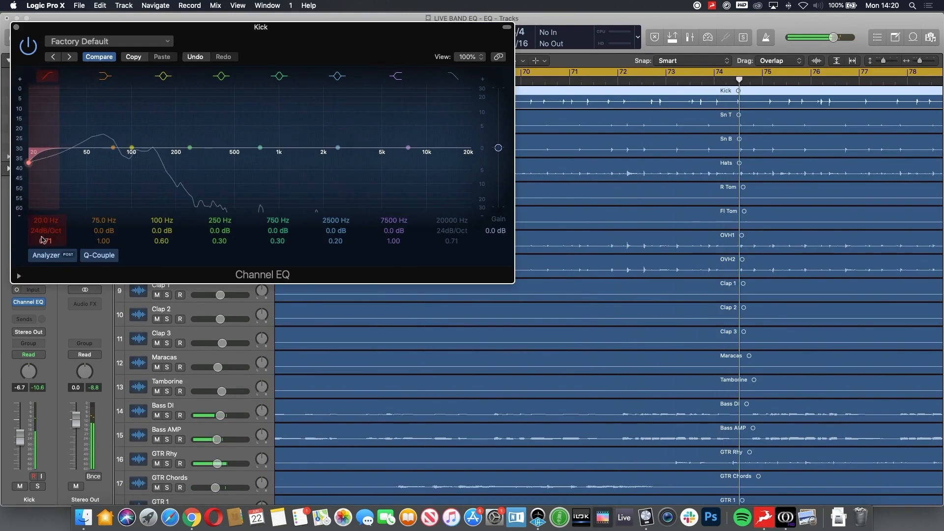
pyautogui.moveTo(53, 231); pyautogui.dragTo(45, 200)
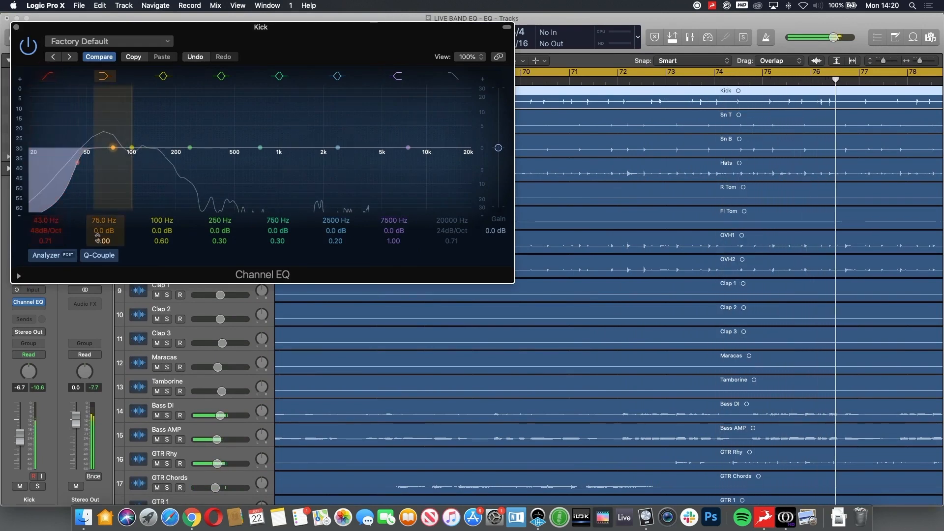
# Step: Set the Kick EQ gains to 0.5 dB at 75 Hz, -14.5 dB at 450 Hz (Q 0.98) and +1.0 dB at 2500 Hz (Q 0.67)
pyautogui.moveTo(102, 233); pyautogui.dragTo(102, 230)
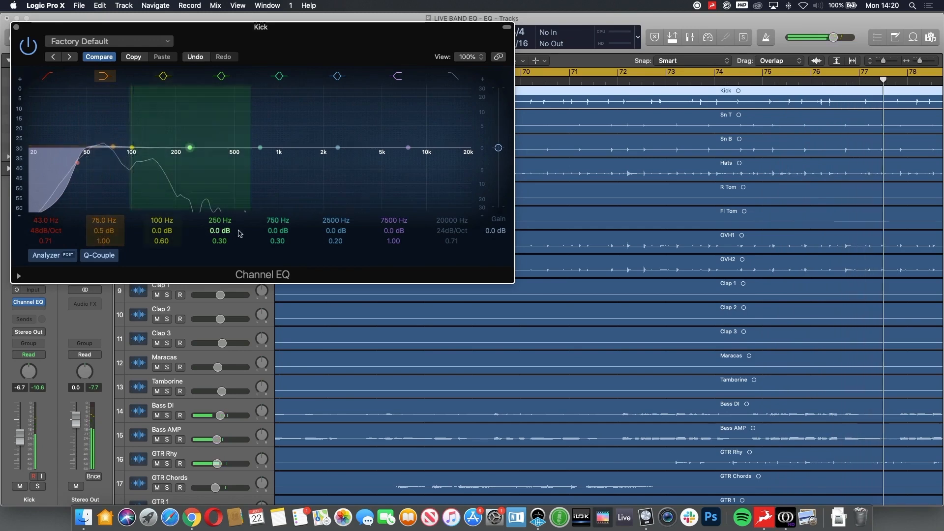
pyautogui.moveTo(276, 231)
pyautogui.mouseDown()
pyautogui.moveTo(276, 258)
pyautogui.moveTo(277, 236)
pyautogui.mouseUp()
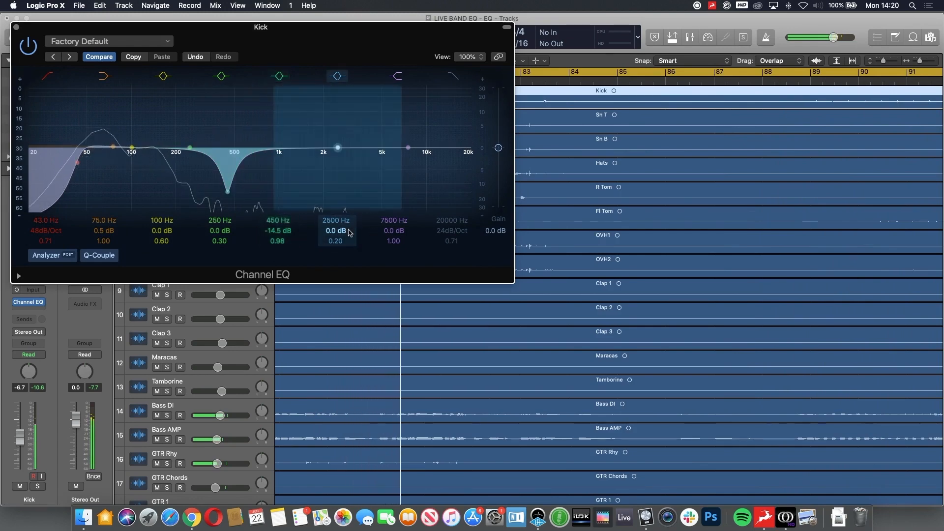
pyautogui.moveTo(341, 231); pyautogui.dragTo(337, 235)
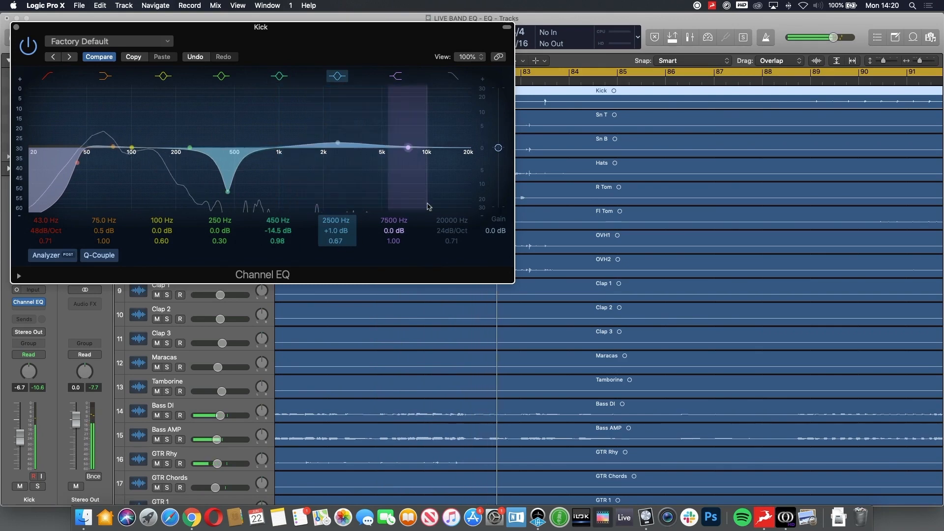
# Step: Enable the Kick high cut at 9900 Hz with a 48 dB/Oct slope and close its Channel EQ
pyautogui.click(448, 68)
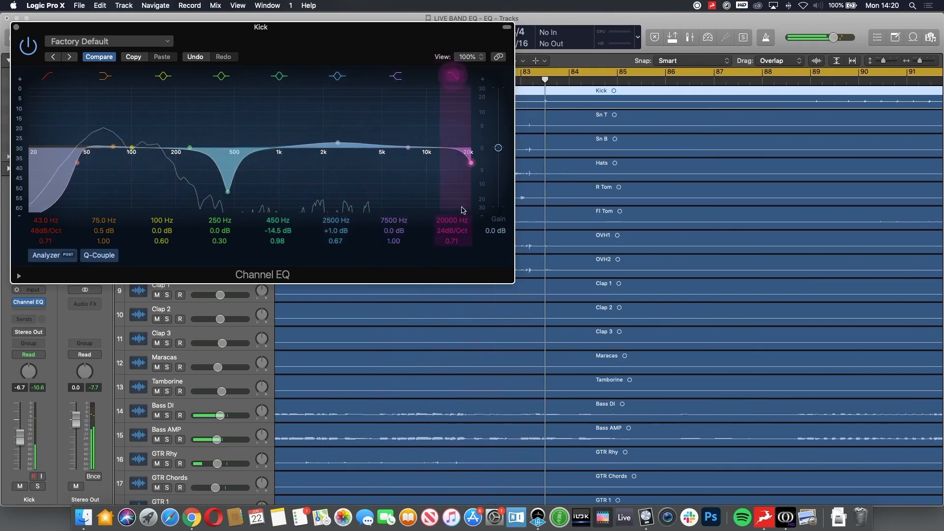
pyautogui.moveTo(470, 162); pyautogui.dragTo(427, 162)
pyautogui.moveTo(452, 221); pyautogui.dragTo(450, 222)
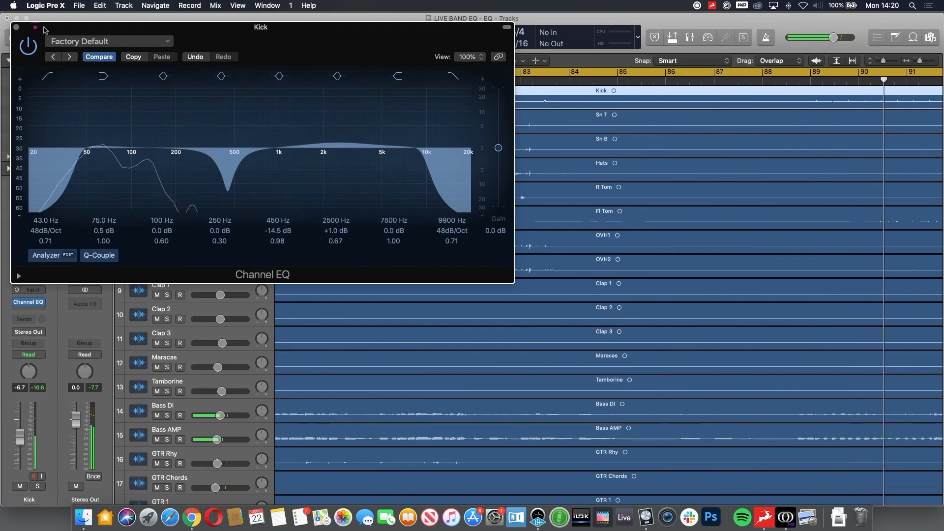
pyautogui.moveTo(17, 30); pyautogui.dragTo(257, 96)
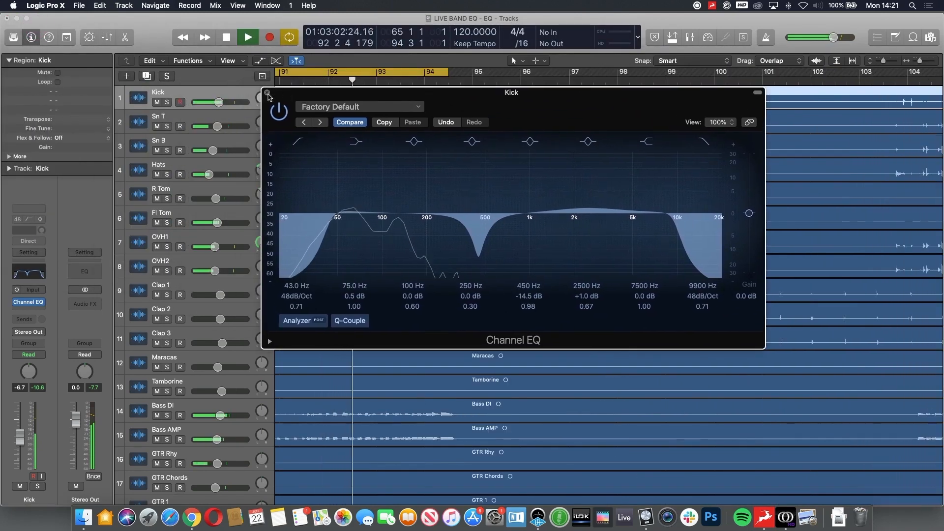
pyautogui.click(267, 93)
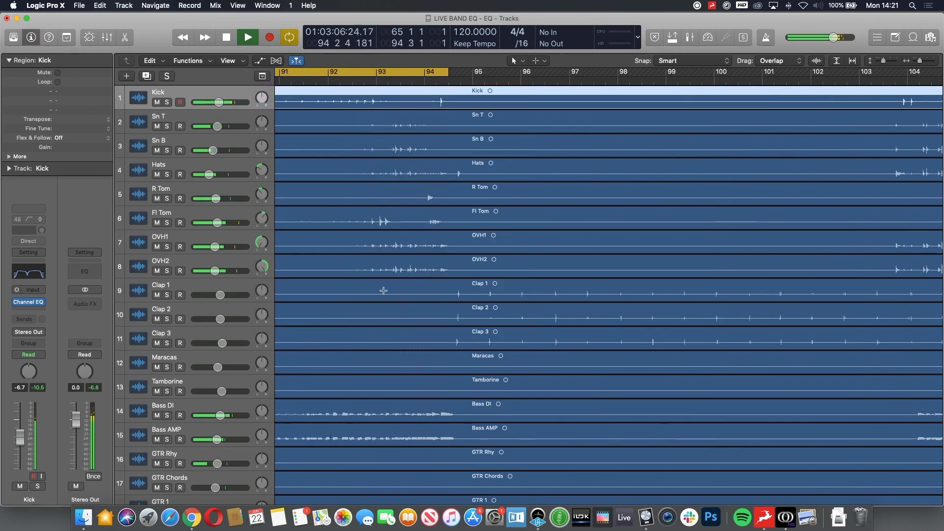
# Step: Add a Channel EQ to the Sn T track with a low cut at 98 Hz and 48 dB/Oct, closing it when done
pyautogui.click(233, 130)
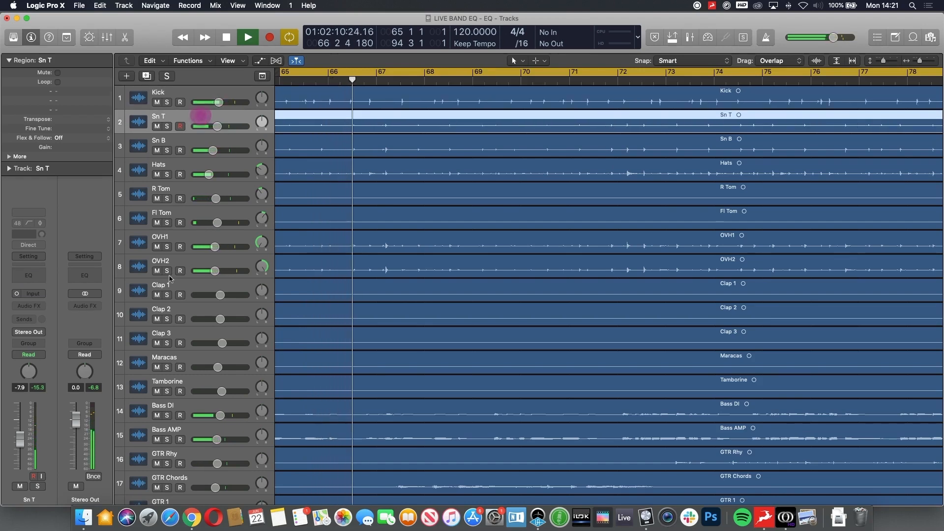
pyautogui.click(22, 277)
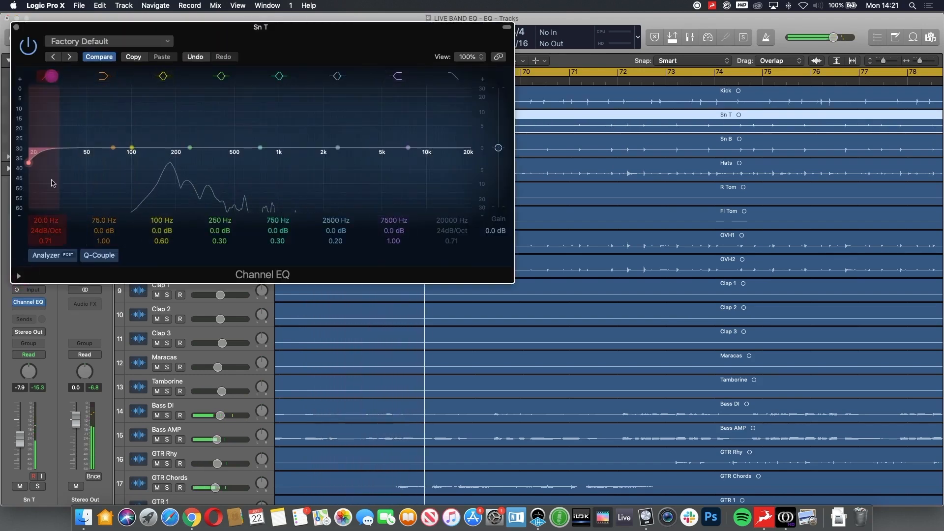
pyautogui.moveTo(46, 230)
pyautogui.mouseDown()
pyautogui.moveTo(46, 186)
pyautogui.moveTo(46, 194)
pyautogui.mouseUp()
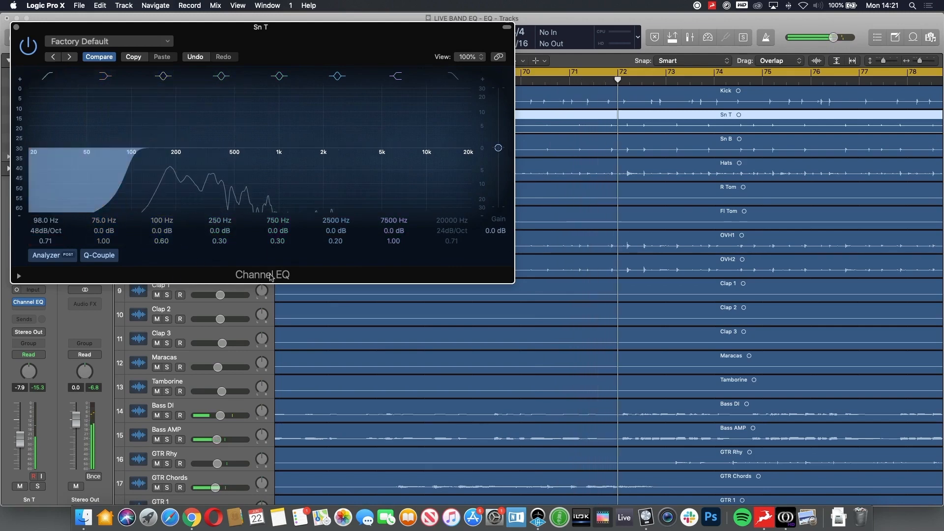
pyautogui.click(15, 28)
# Step: Add a Channel EQ to the Sn B track with a low cut at 142 Hz and a 48 dB/Oct slope
pyautogui.click(173, 141)
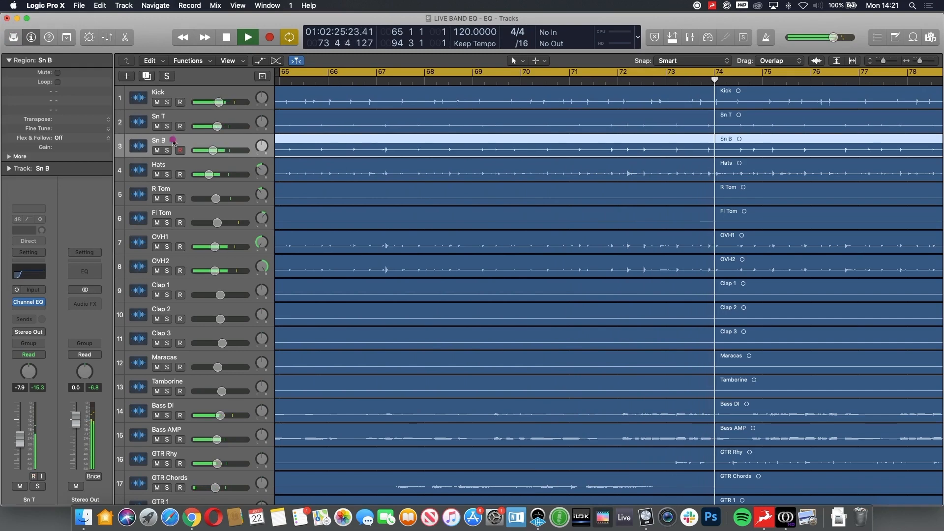
pyautogui.click(28, 270)
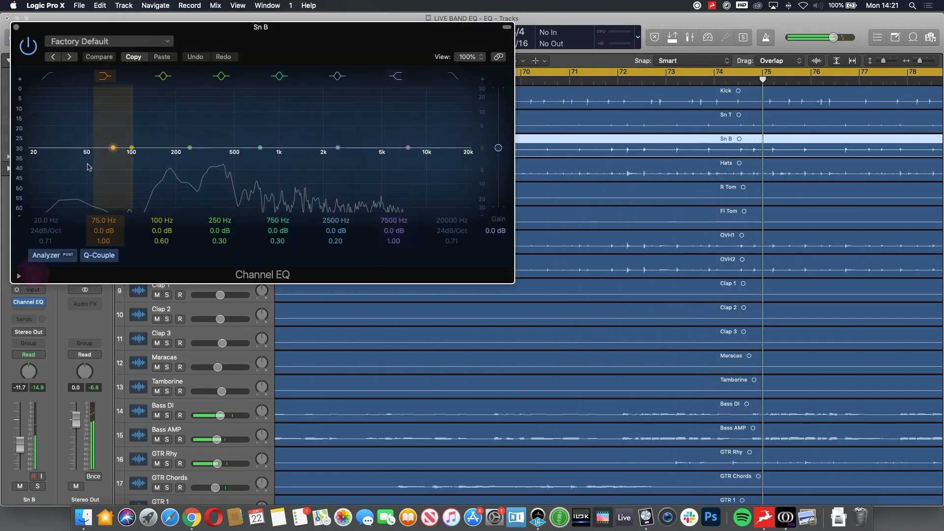
pyautogui.click(47, 76)
pyautogui.moveTo(46, 229); pyautogui.dragTo(45, 189)
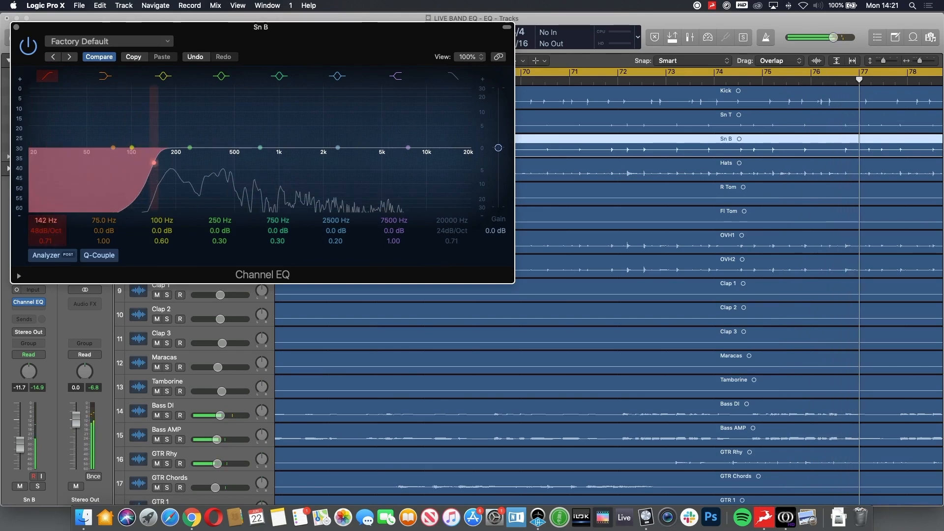
# Step: Set the Sn B third EQ band to 0.5 dB at 166 Hz and close its Channel EQ
pyautogui.moveTo(157, 233); pyautogui.dragTo(157, 230)
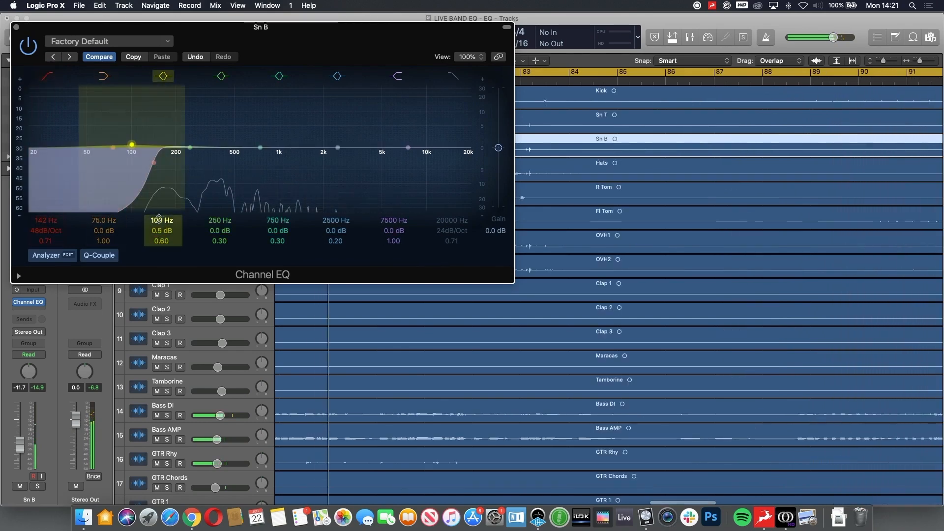
pyautogui.moveTo(162, 220); pyautogui.dragTo(162, 212)
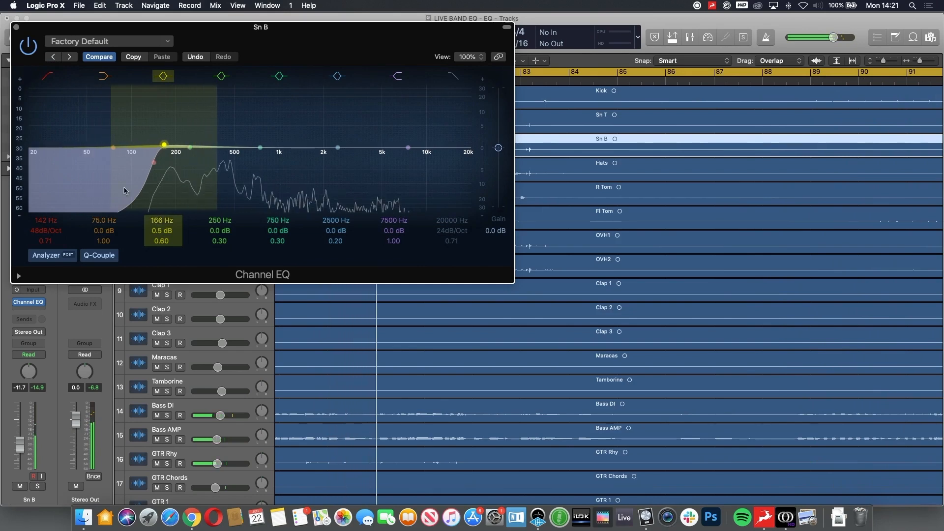
pyautogui.click(16, 27)
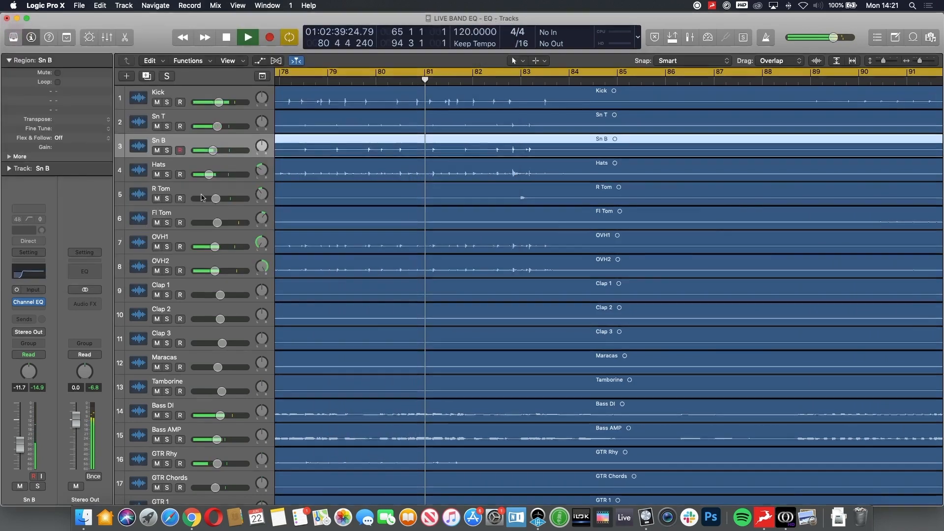
# Step: Add a Channel EQ to the Hats track with a low cut at 1900 Hz and 6 dB/Oct, bypassing it briefly to compare, and close it
pyautogui.click(186, 165)
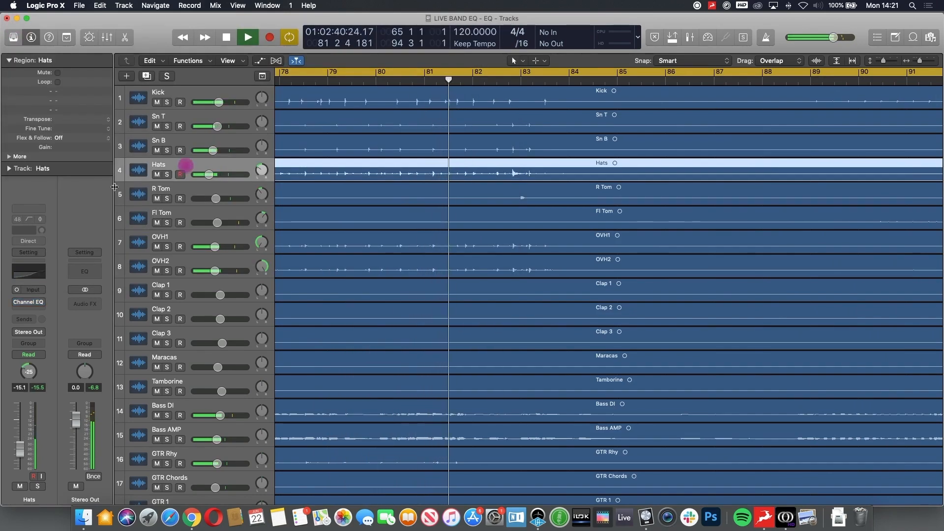
pyautogui.click(29, 276)
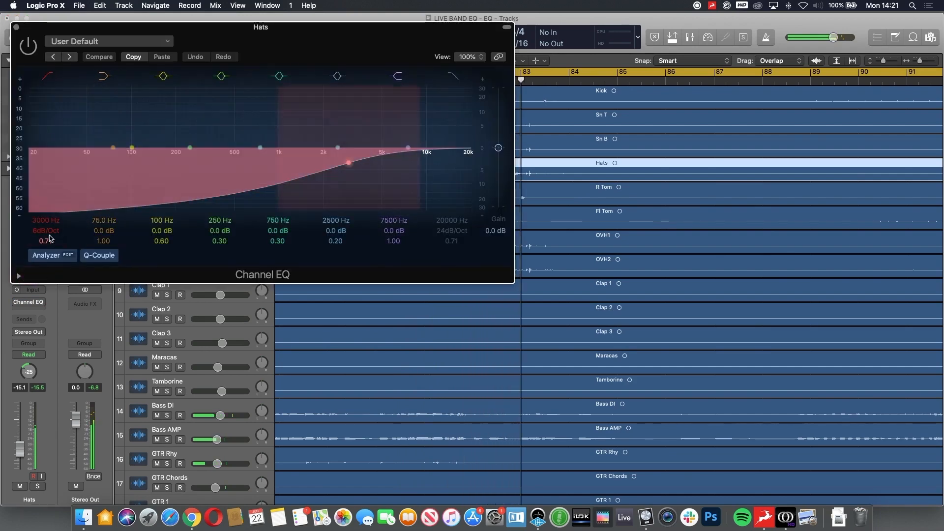
pyautogui.moveTo(47, 221)
pyautogui.mouseDown()
pyautogui.moveTo(47, 246)
pyautogui.moveTo(46, 221)
pyautogui.mouseUp()
pyautogui.click(30, 36)
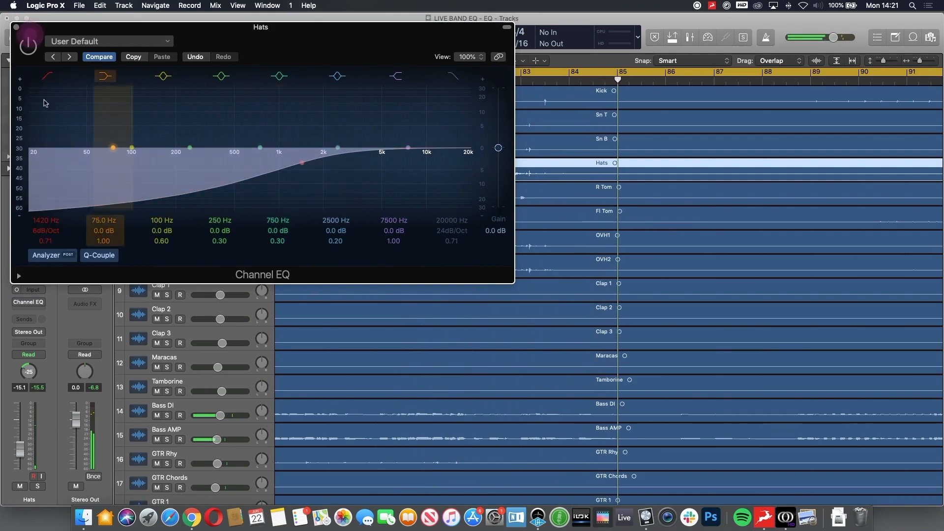
pyautogui.click(28, 46)
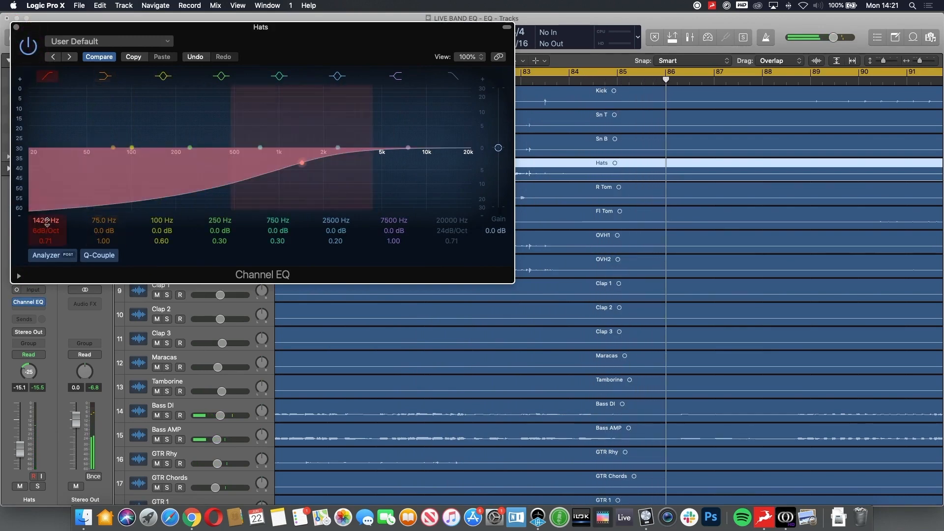
pyautogui.moveTo(47, 222); pyautogui.dragTo(47, 210)
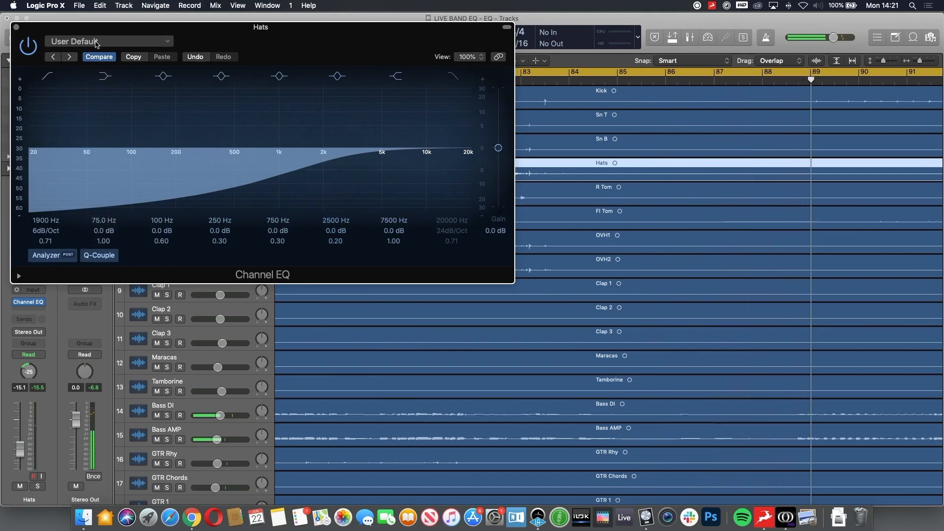
pyautogui.moveTo(310, 36); pyautogui.dragTo(579, 122)
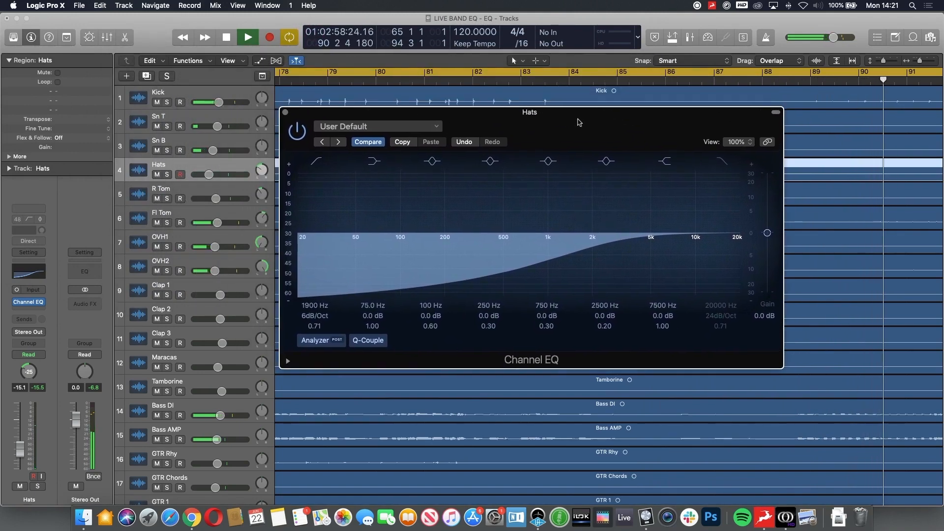
pyautogui.click(285, 114)
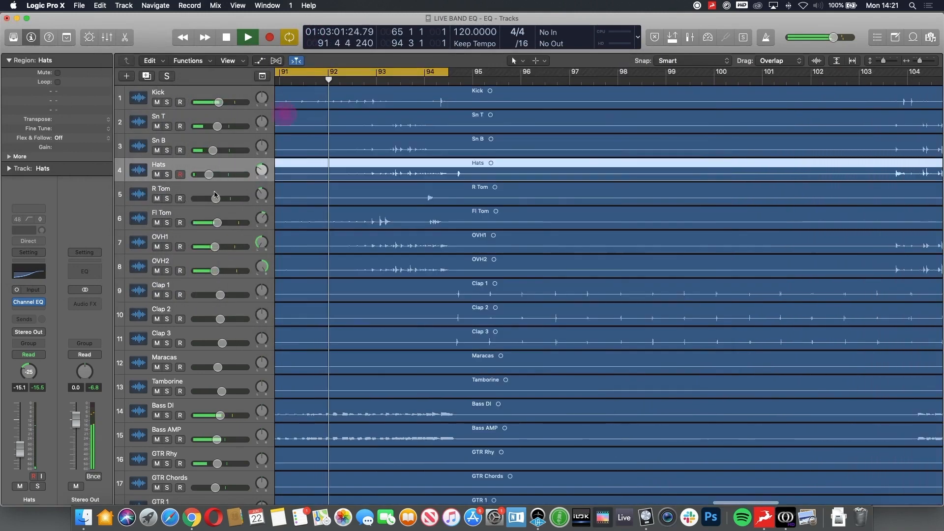
# Step: Add a Channel EQ to the R Tom track with a low cut at 70 Hz and a 48 dB/Oct slope
pyautogui.click(187, 187)
pyautogui.click(36, 273)
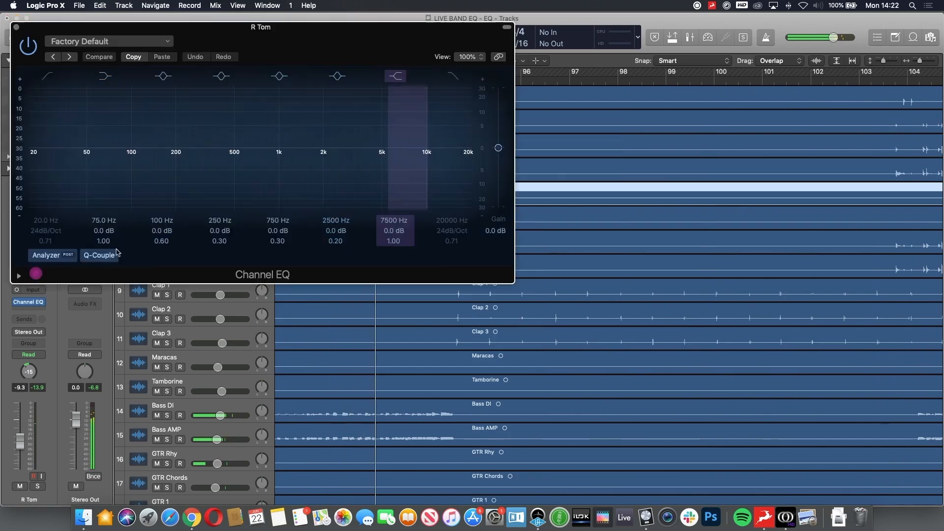
pyautogui.click(47, 76)
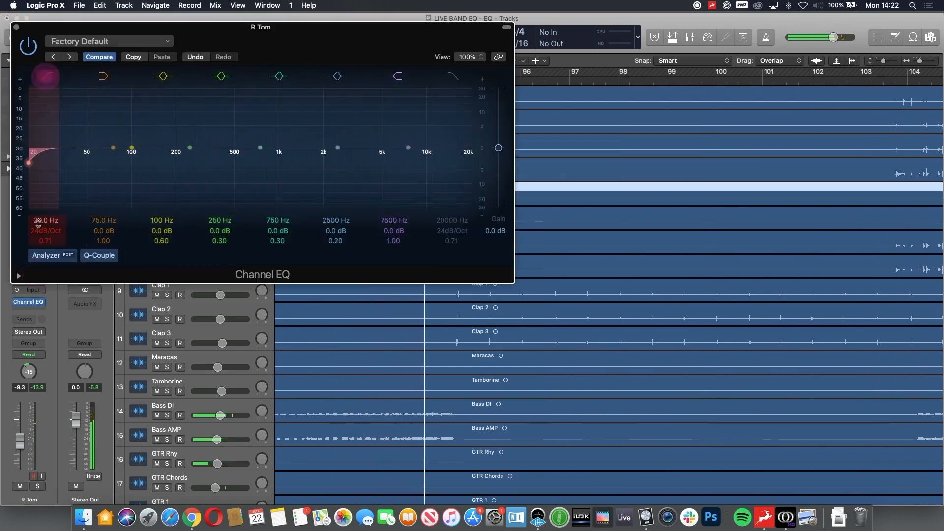
pyautogui.moveTo(45, 221); pyautogui.dragTo(45, 197)
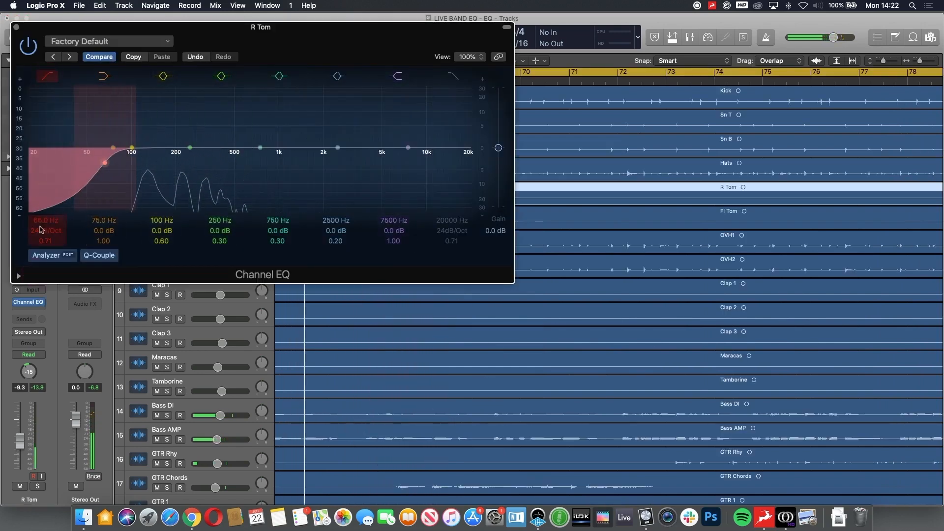
pyautogui.moveTo(41, 230); pyautogui.dragTo(43, 217)
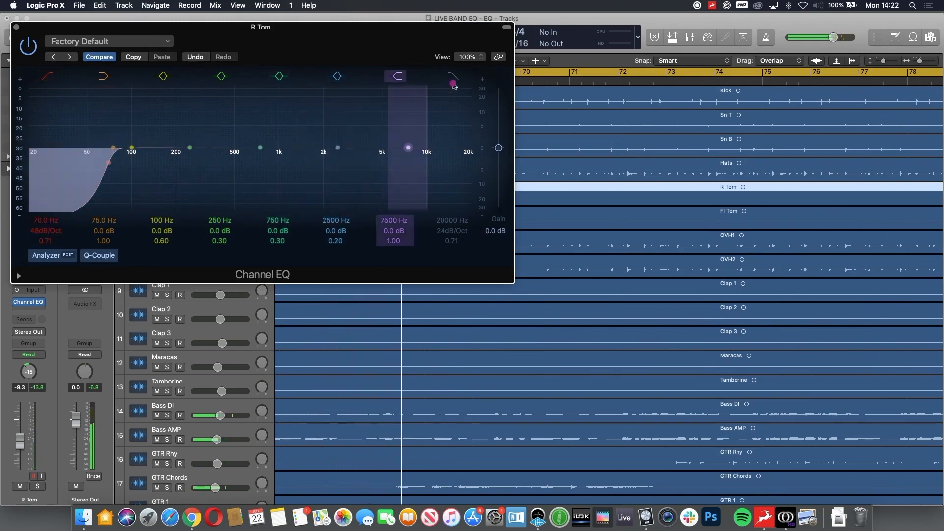
# Step: Enable the R Tom high cut at 14800 Hz with 24 dB/Oct and copy its Channel EQ to Fl Tom in the Mixer
pyautogui.click(453, 84)
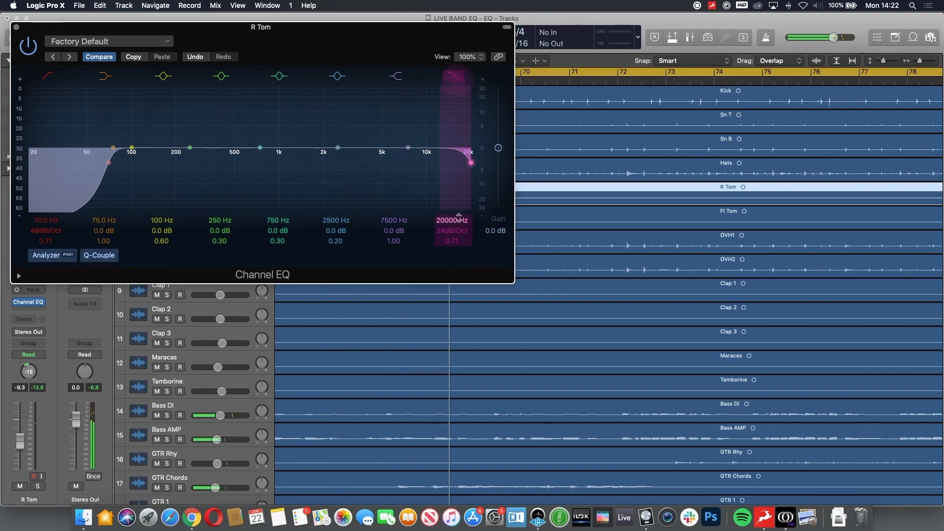
pyautogui.moveTo(461, 162); pyautogui.dragTo(451, 162)
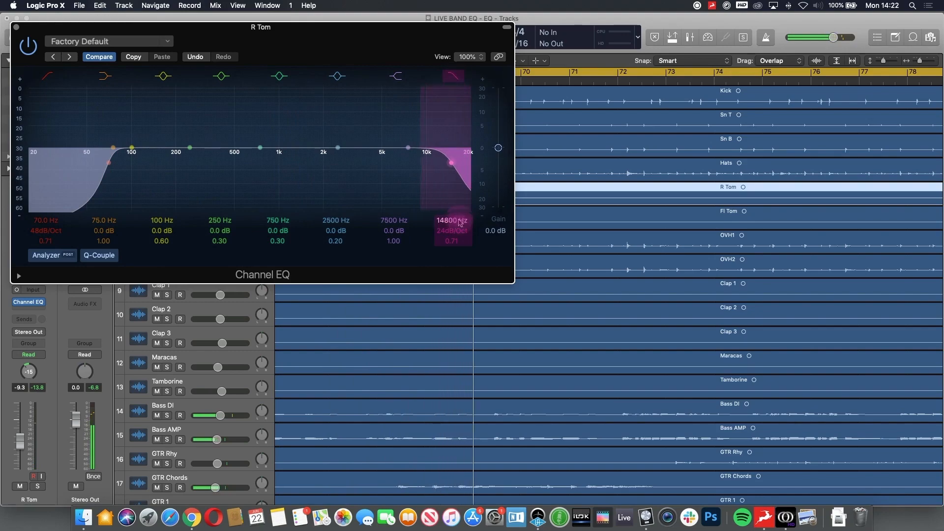
pyautogui.click(17, 28)
pyautogui.press('x')
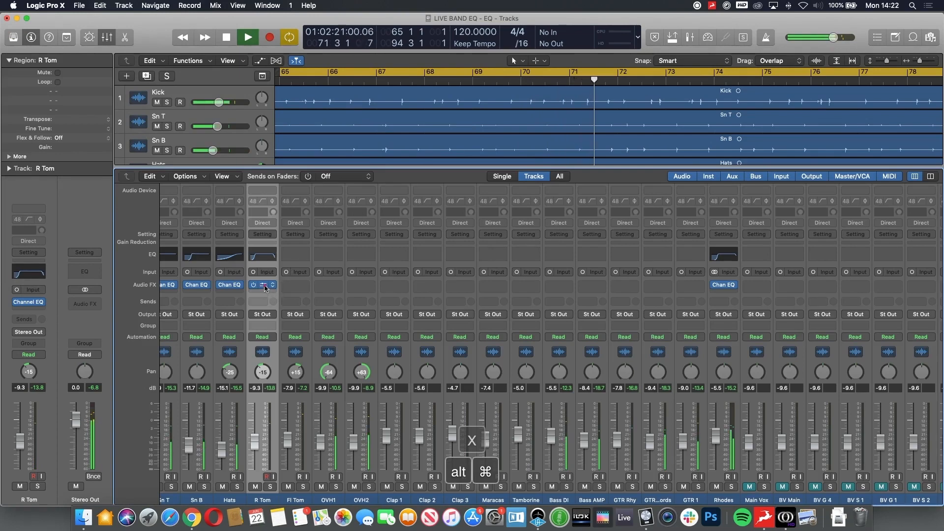
pyautogui.moveTo(297, 288); pyautogui.dragTo(295, 285)
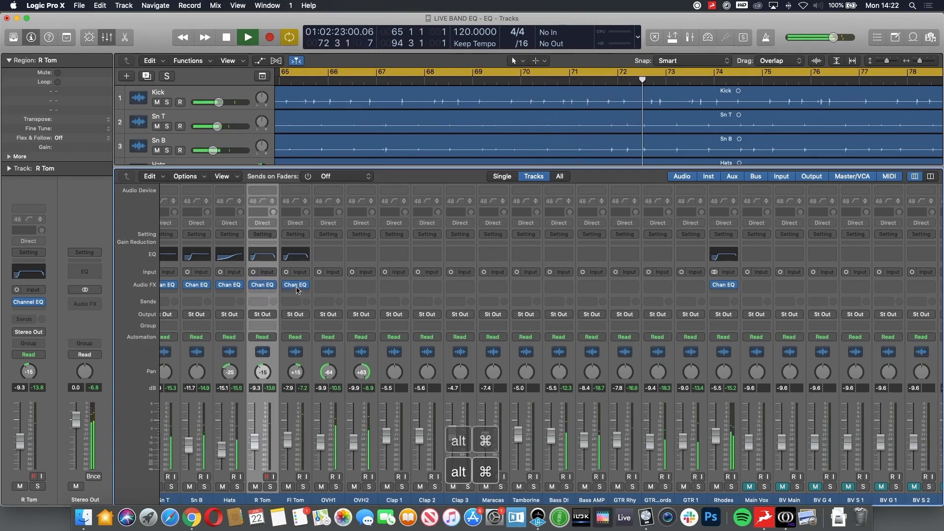
# Step: Add a Channel EQ to OVH1 with a 365 Hz 6 dB/Oct low cut, a 7500 Hz shelf (+1.0 dB, Q 0.47) and a 20000 Hz high cut
pyautogui.click(329, 256)
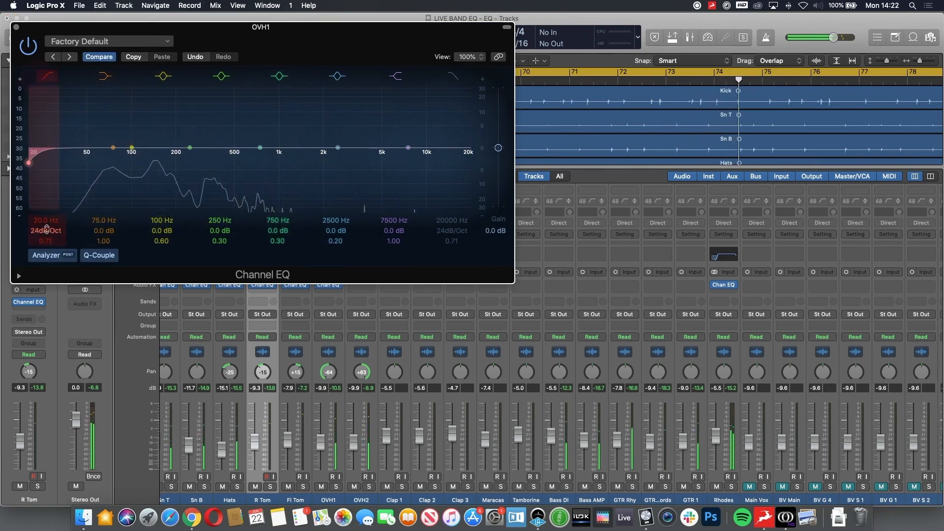
pyautogui.moveTo(46, 230); pyautogui.dragTo(46, 245)
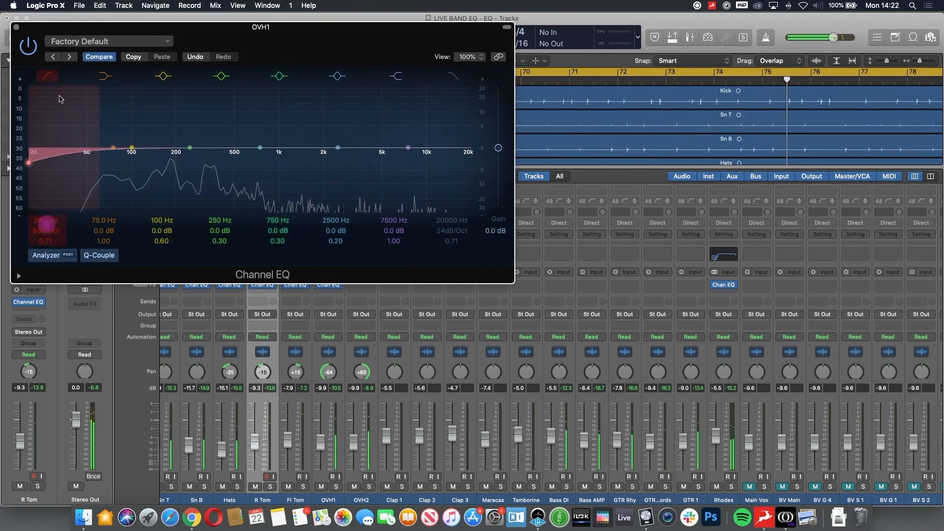
pyautogui.moveTo(40, 221)
pyautogui.mouseDown()
pyautogui.moveTo(41, 196)
pyautogui.moveTo(40, 222)
pyautogui.mouseUp()
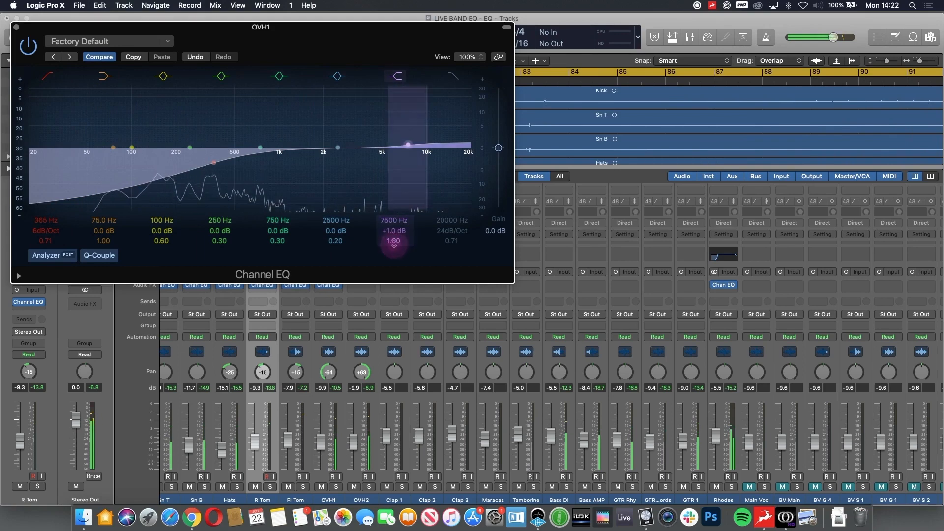
pyautogui.moveTo(394, 241); pyautogui.dragTo(394, 244)
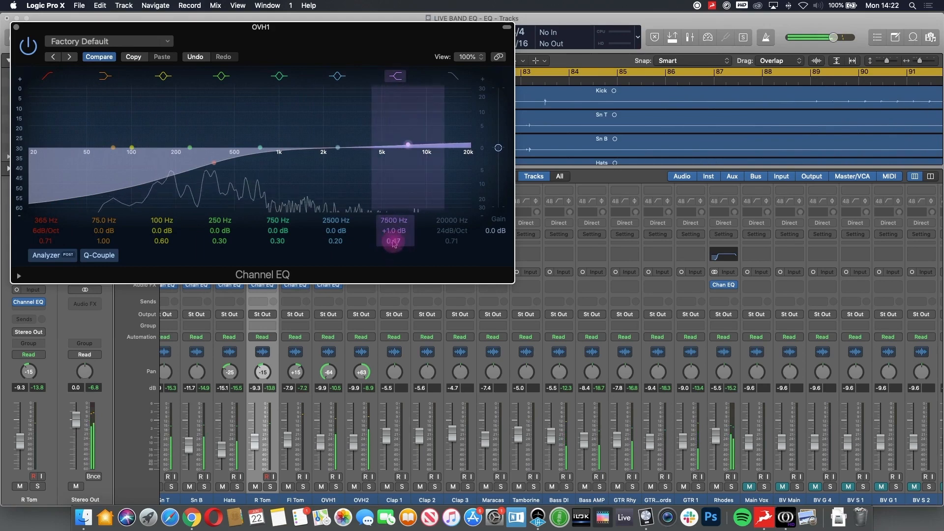
pyautogui.click(452, 76)
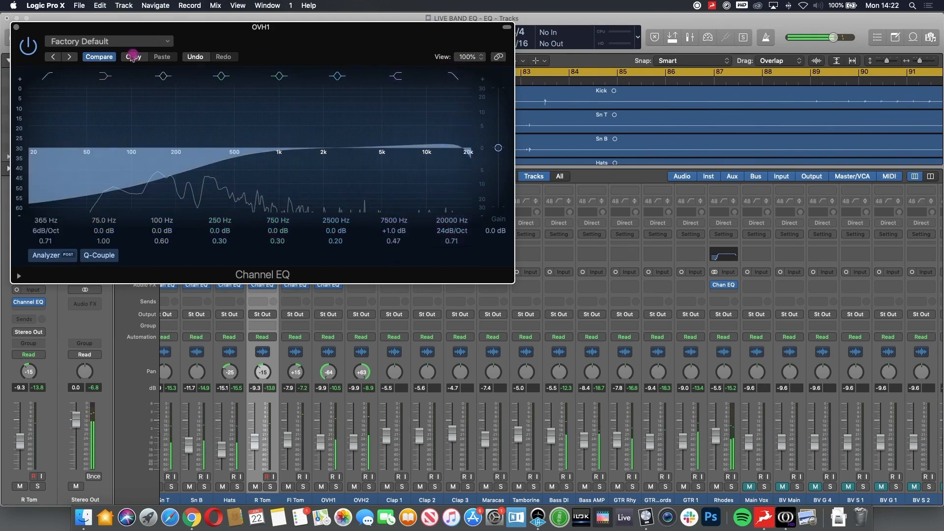
# Step: Copy the OVH1 EQ settings, paste them into a new Channel EQ on OVH2 and close it
pyautogui.click(16, 27)
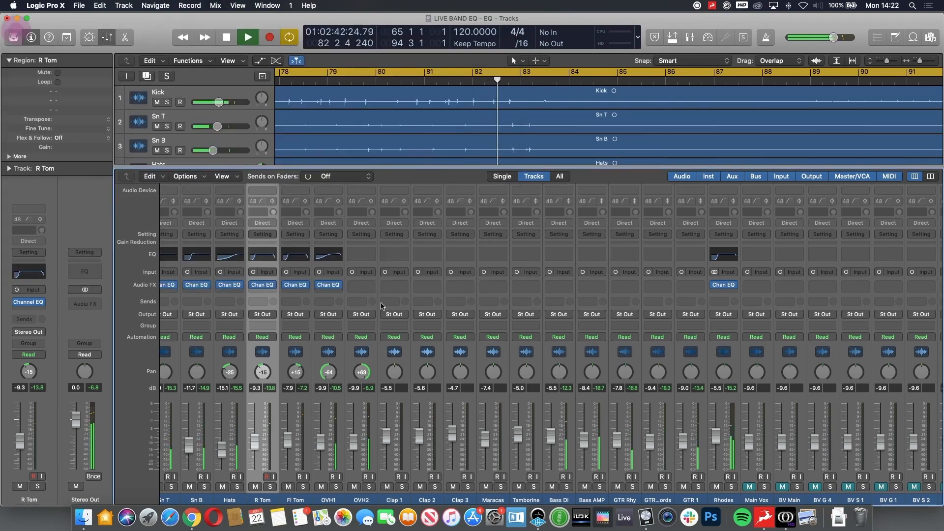
pyautogui.click(371, 258)
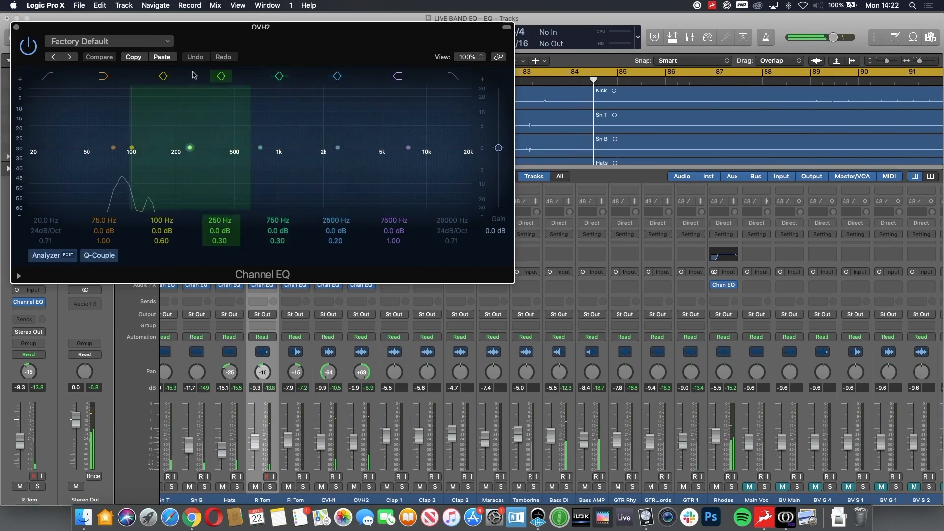
pyautogui.click(162, 57)
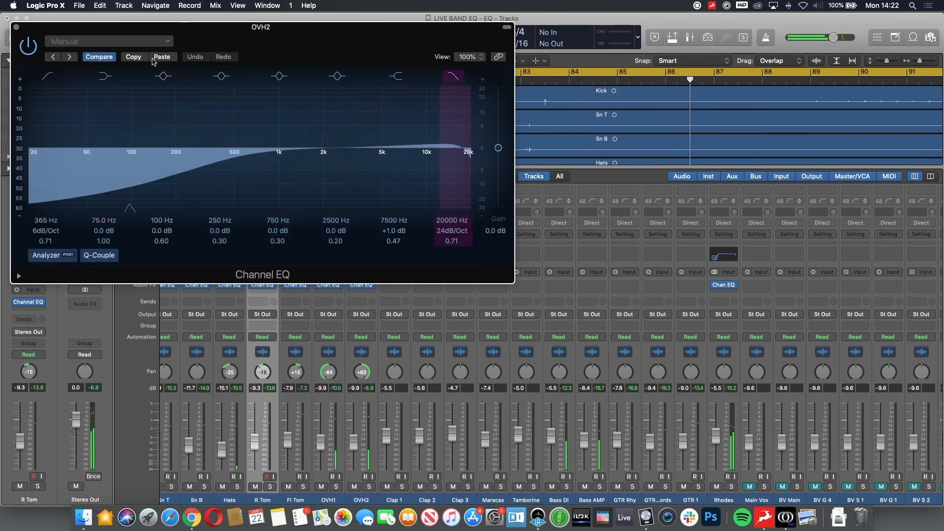
pyautogui.click(16, 27)
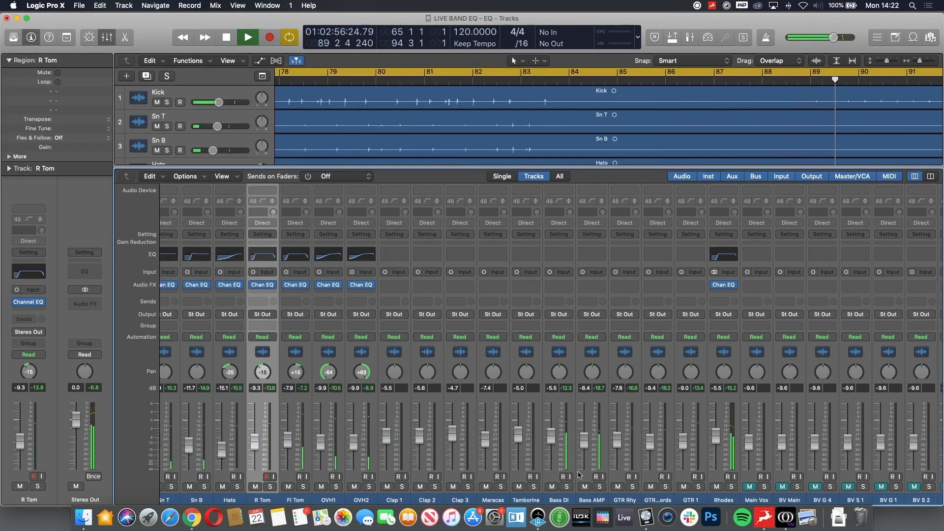
# Step: Add a Channel EQ to Bass AMP with a 20 Hz 24 dB/Oct low cut and a 620 Hz 48 dB/Oct high cut, closing it when done
pyautogui.click(596, 498)
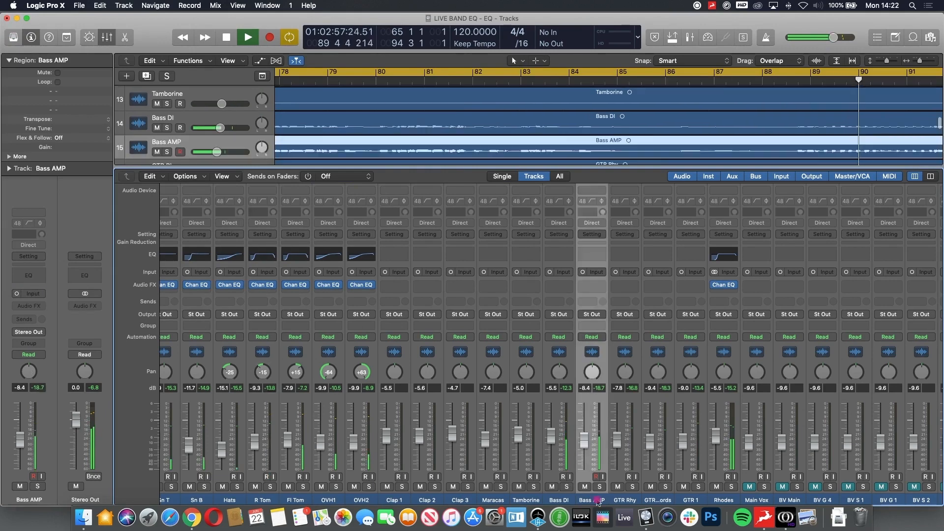
pyautogui.click(591, 260)
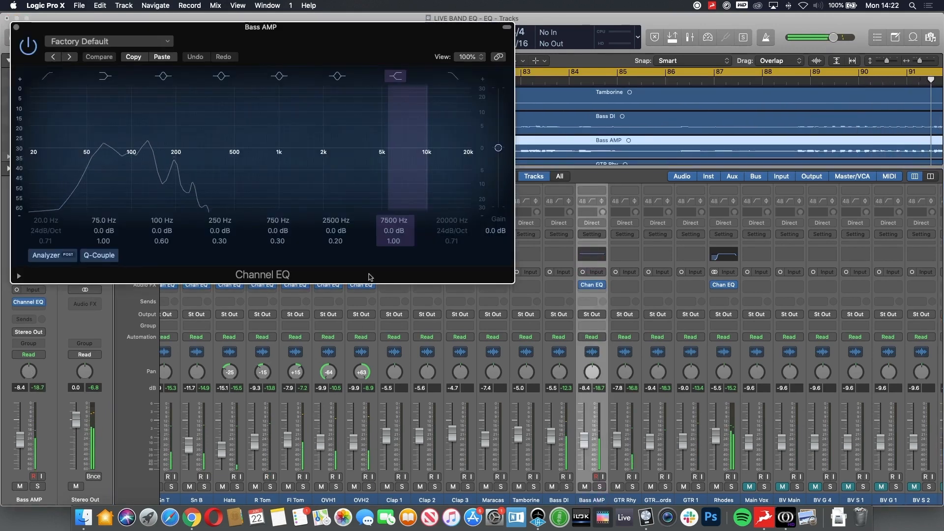
pyautogui.click(49, 76)
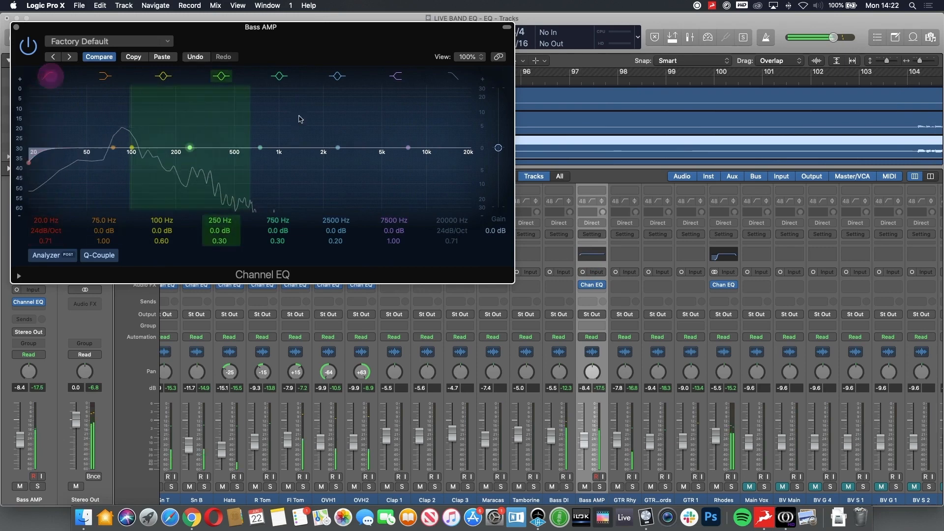
pyautogui.click(453, 76)
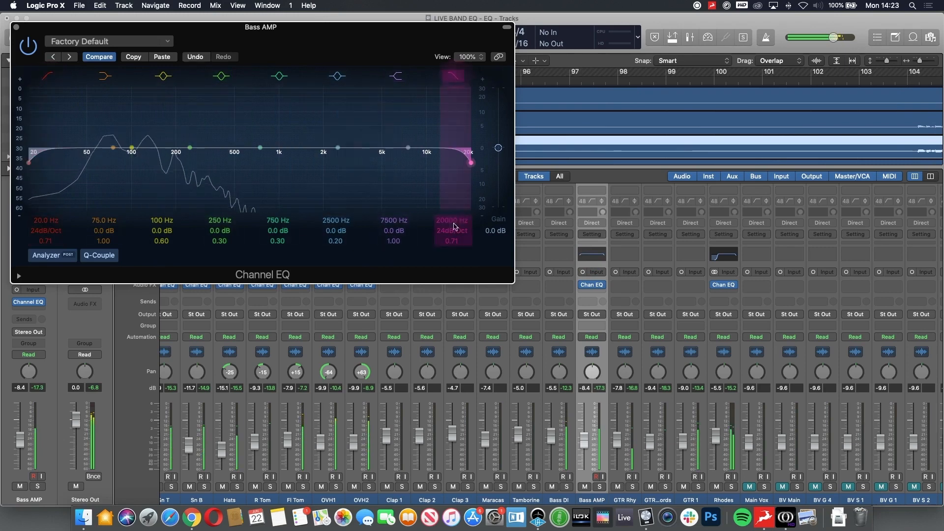
pyautogui.moveTo(456, 217); pyautogui.dragTo(455, 272)
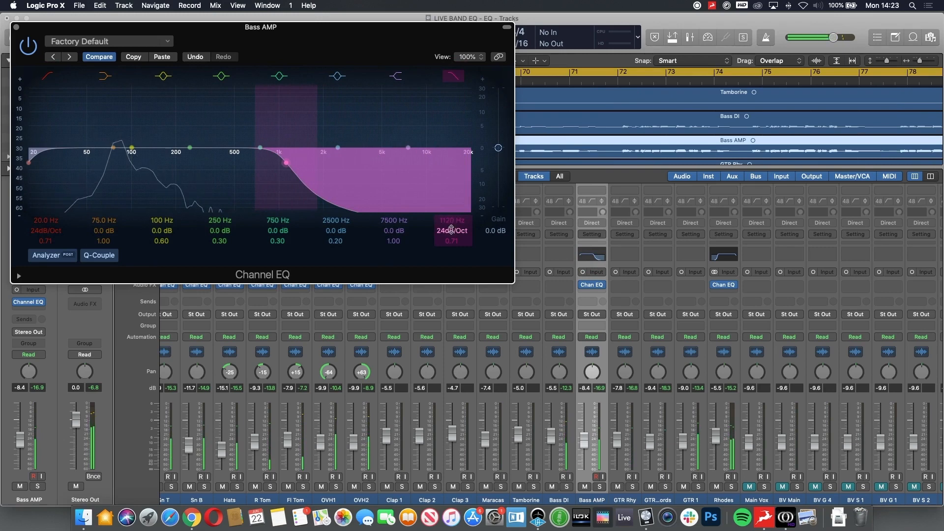
pyautogui.moveTo(451, 229)
pyautogui.mouseDown()
pyautogui.moveTo(451, 219)
pyautogui.moveTo(452, 233)
pyautogui.mouseUp()
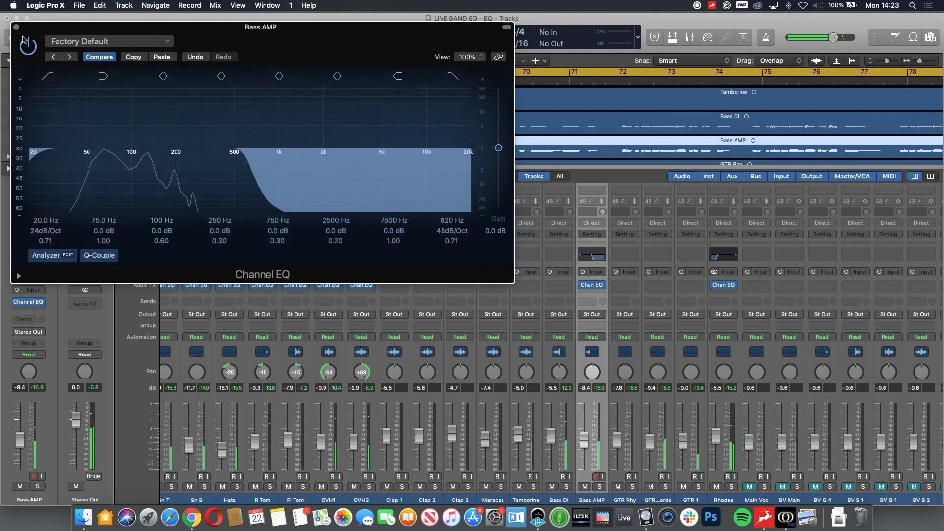
pyautogui.click(16, 28)
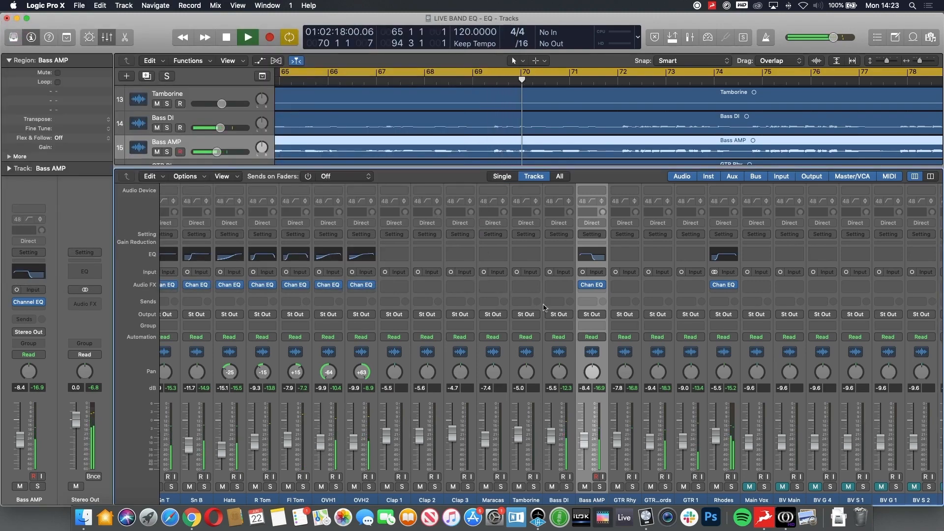
# Step: Add a Bass DI Channel EQ with a 47.5 Hz 24 dB/Oct low cut, 75 Hz +1.0 dB and 375 Hz +1.5 dB (Q 0.88), closing it when done
pyautogui.click(564, 259)
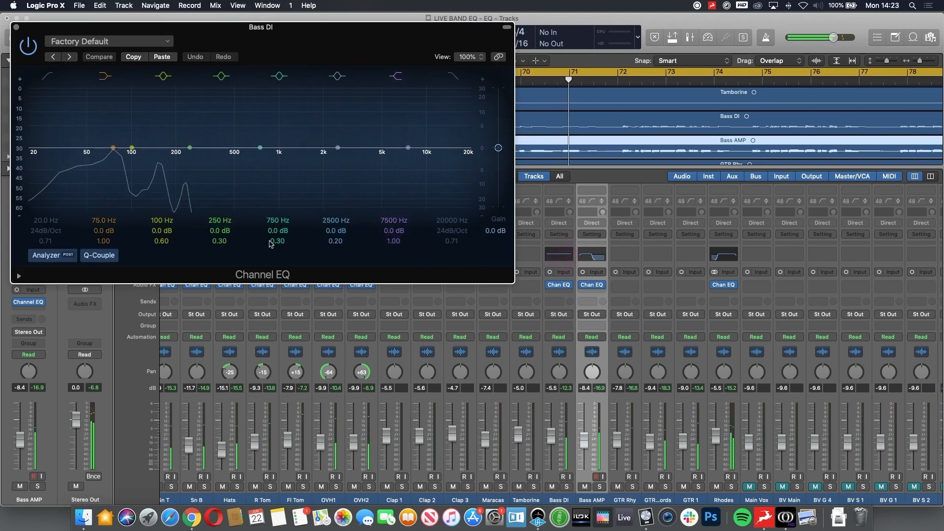
pyautogui.click(39, 74)
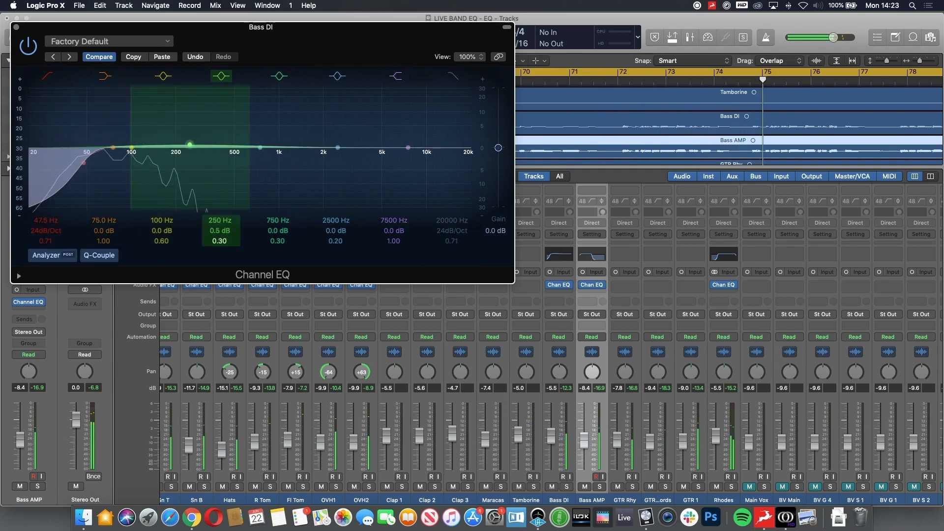
pyautogui.moveTo(220, 241); pyautogui.dragTo(219, 201)
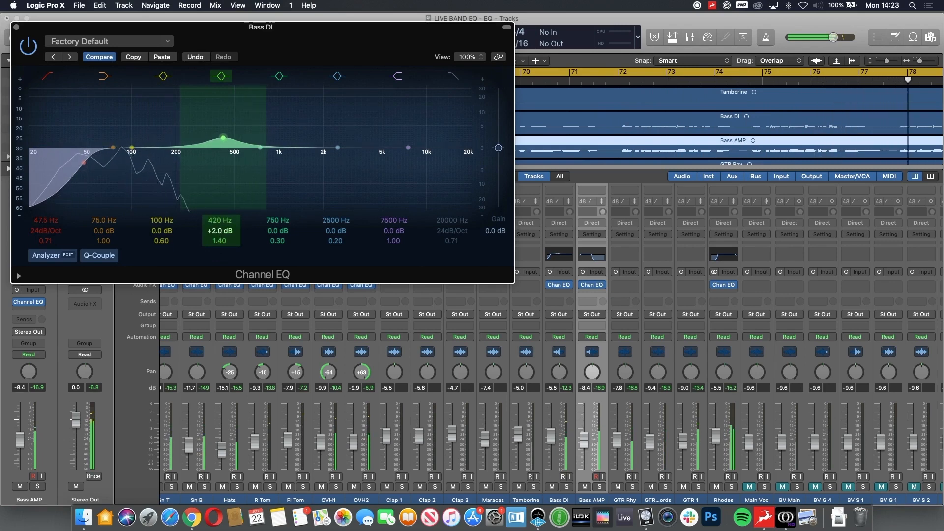
pyautogui.moveTo(219, 231); pyautogui.dragTo(220, 233)
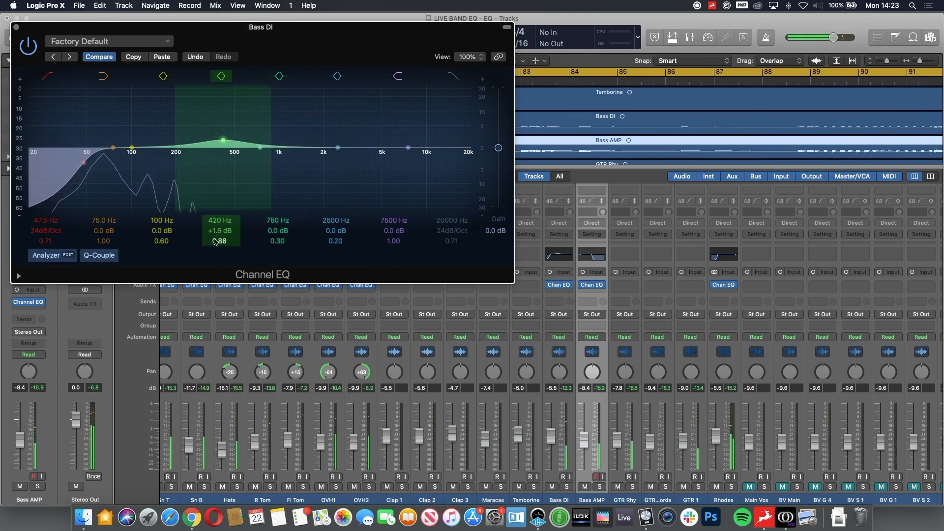
pyautogui.moveTo(216, 140); pyautogui.dragTo(215, 141)
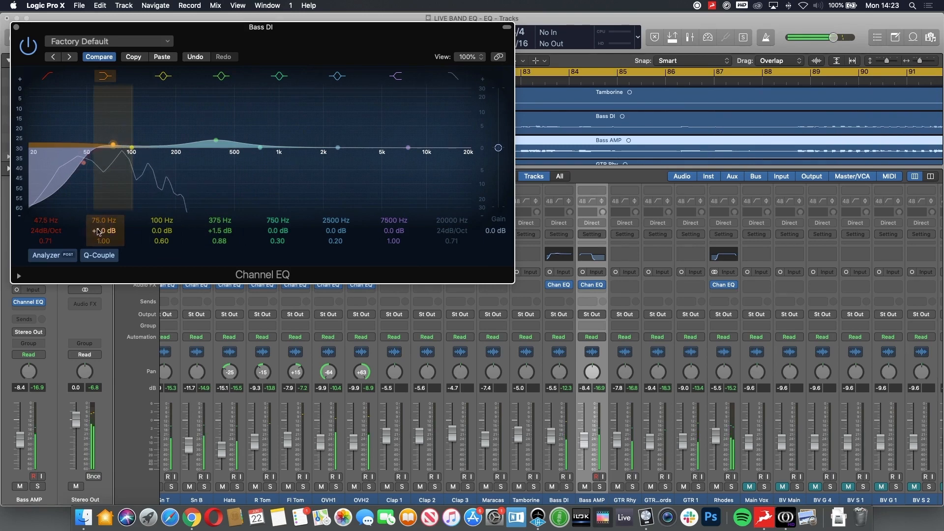
pyautogui.click(16, 27)
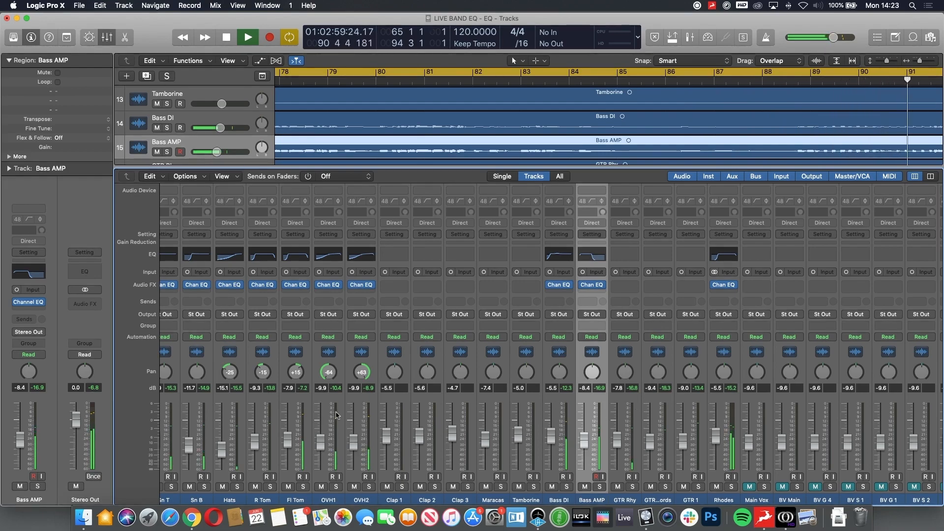
# Step: Add a Channel EQ to GTR Rhy with a 160 Hz 24 dB/Oct low cut and hide the plug-in window
pyautogui.hscroll(5, 336, 414)
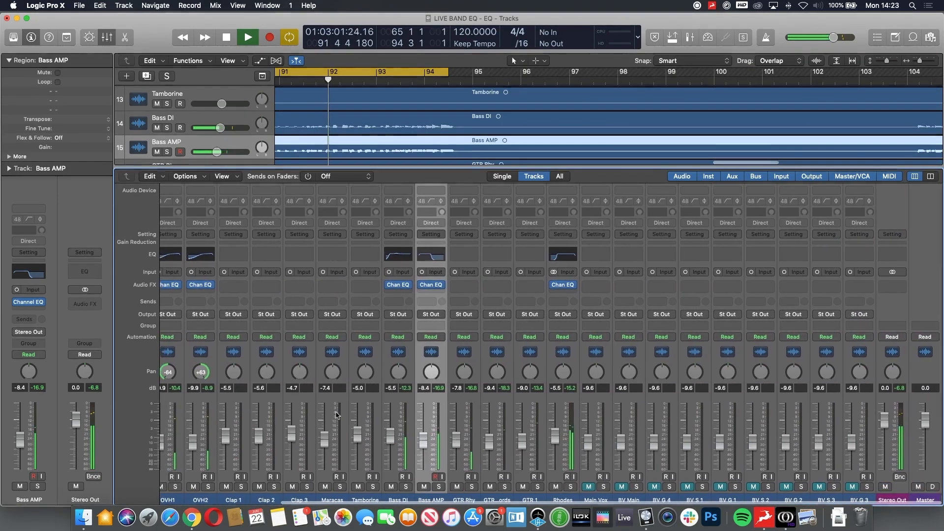
pyautogui.doubleClick(462, 253)
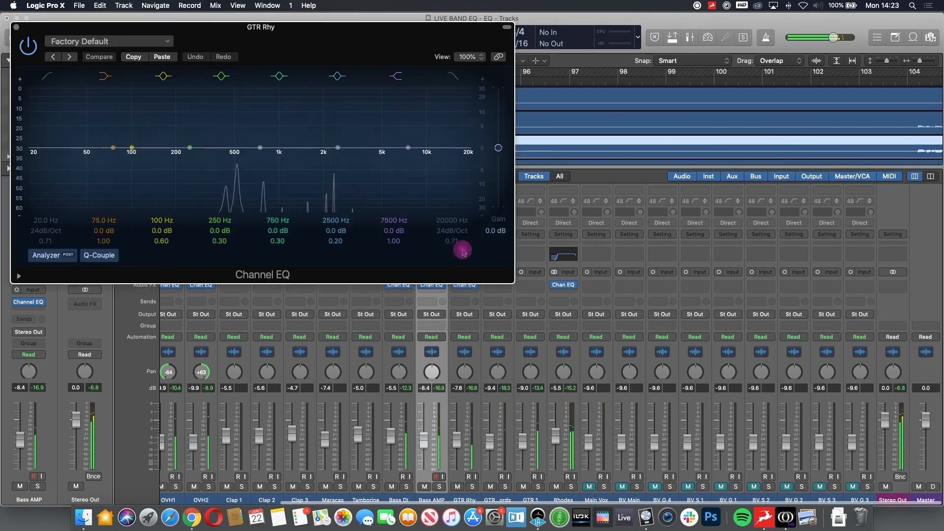
pyautogui.click(45, 78)
pyautogui.moveTo(49, 220); pyautogui.dragTo(50, 183)
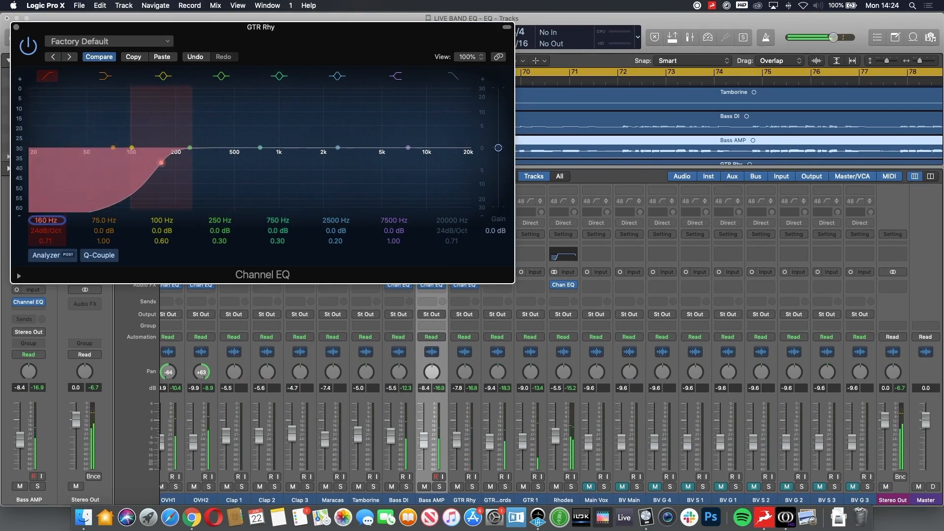
pyautogui.press('v')
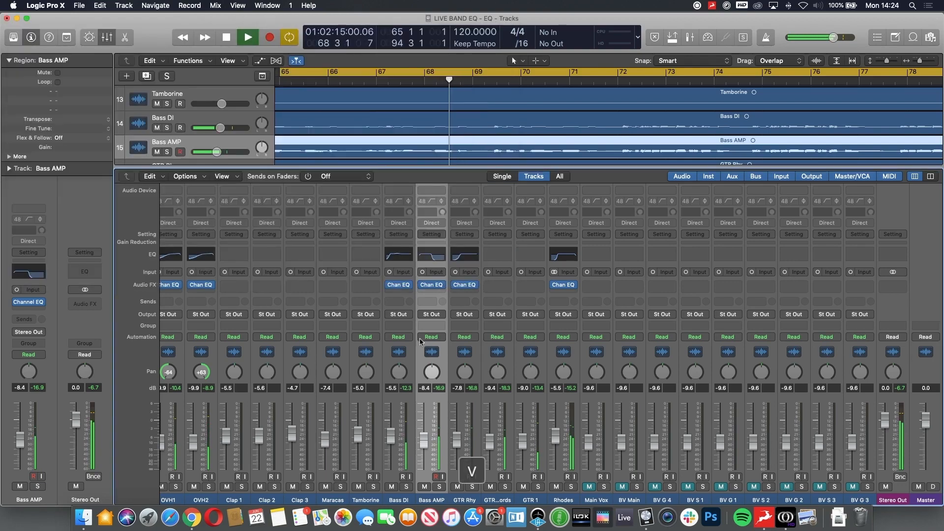
# Step: Add a GTR Chords Channel EQ with a 102 Hz low cut, 2500 Hz +1.0 dB boost and 20000 Hz high cut, closing it when done
pyautogui.press('v')
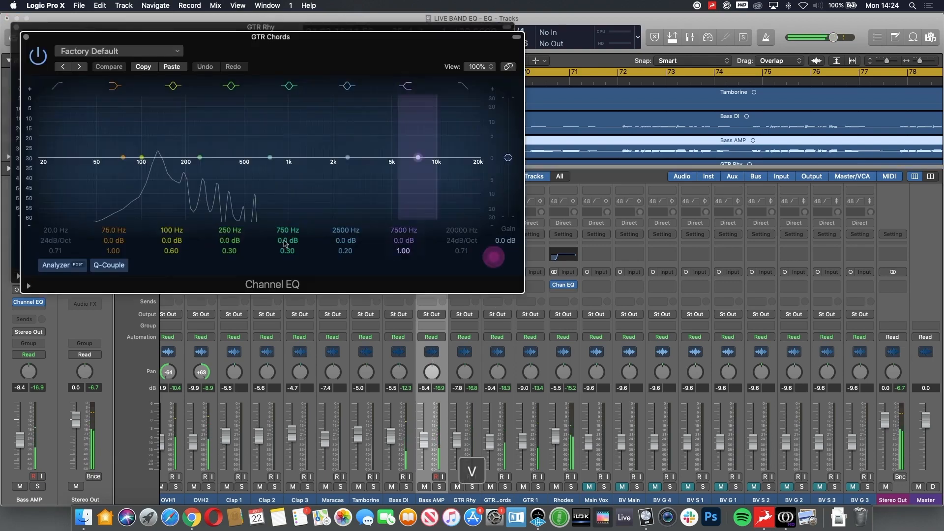
pyautogui.click(57, 86)
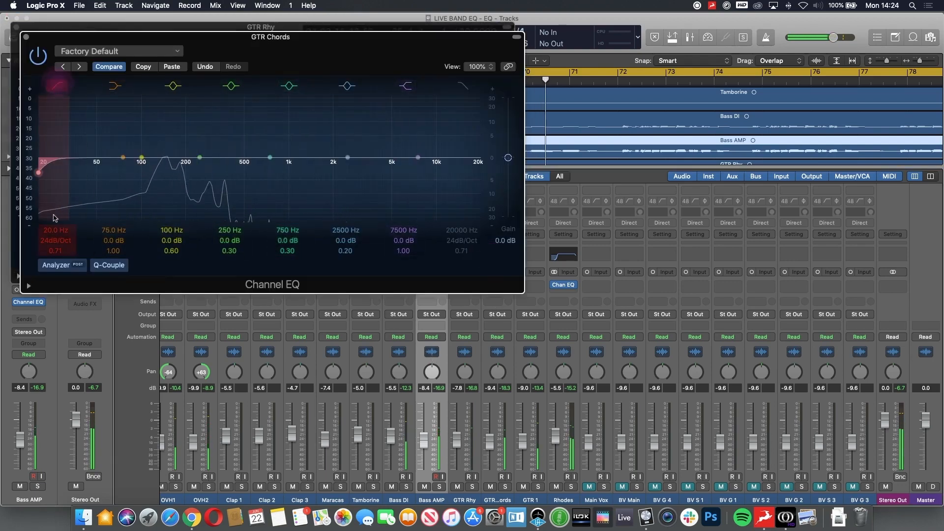
pyautogui.moveTo(58, 229); pyautogui.dragTo(58, 211)
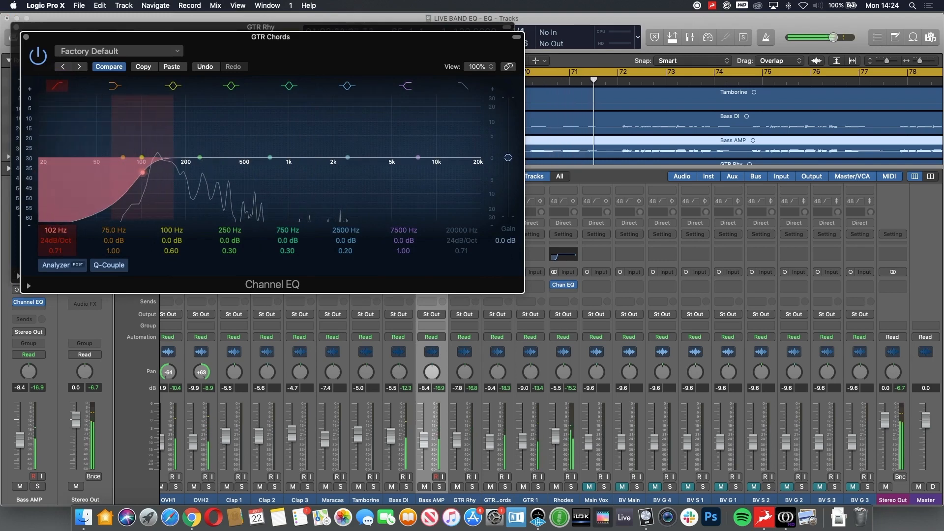
pyautogui.moveTo(348, 157); pyautogui.dragTo(347, 152)
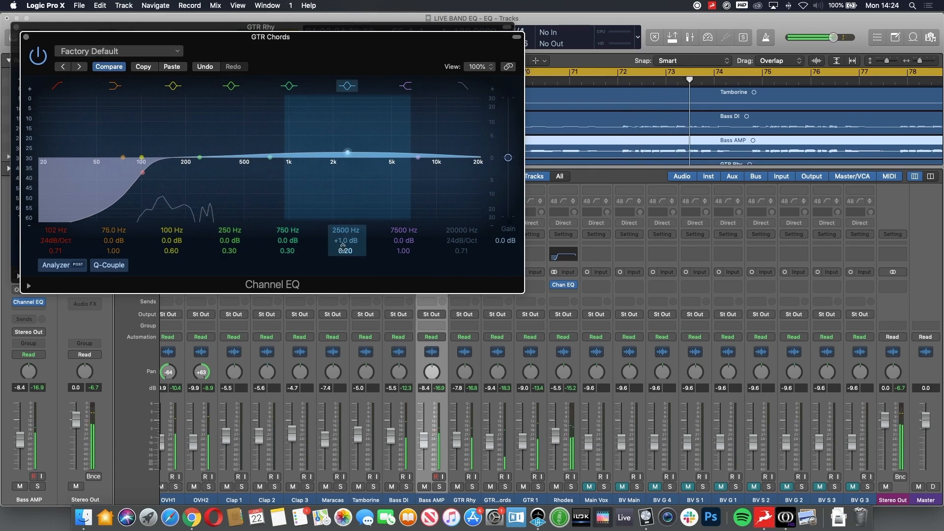
pyautogui.click(463, 85)
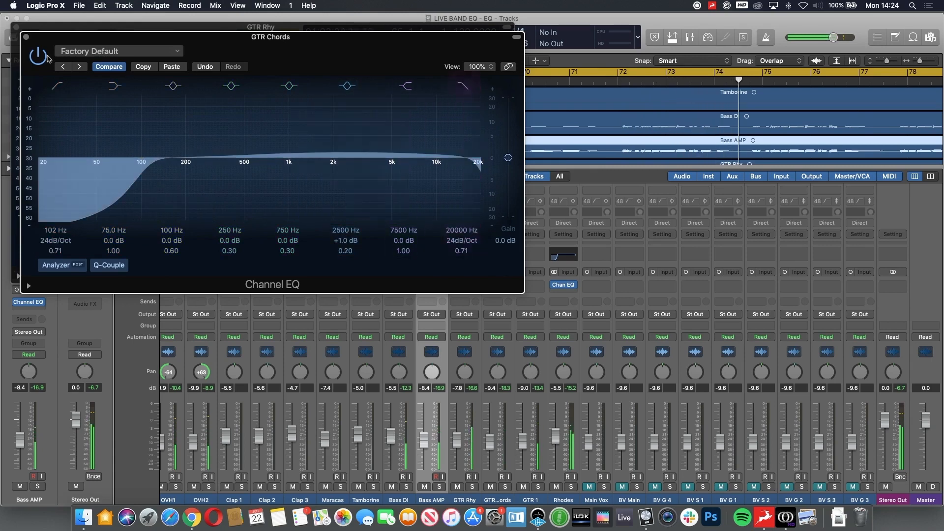
pyautogui.click(26, 38)
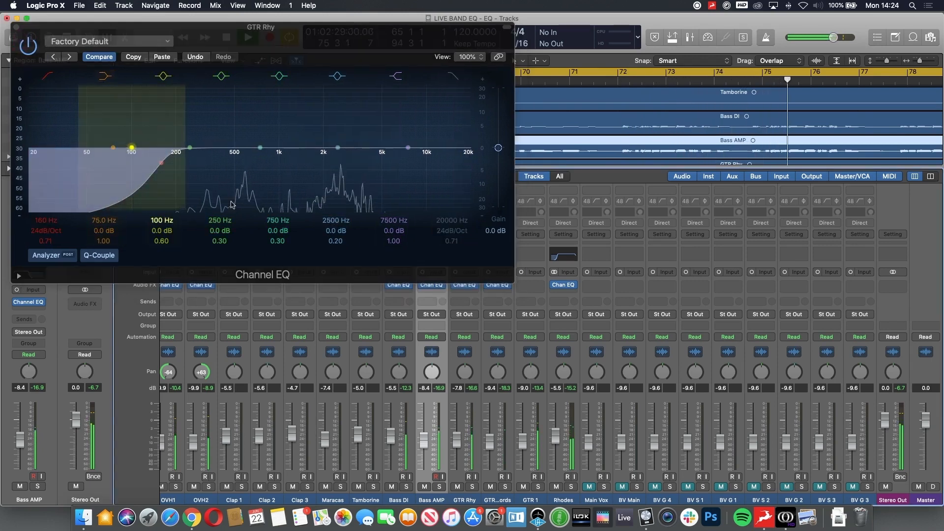
# Step: Give the GTR Rhy EQ a 13400 Hz high cut, 240 Hz +2.5 dB shelf and 6000 Hz +2.5 dB shelf (Q 0.56), hide it and stop playback
pyautogui.click(452, 75)
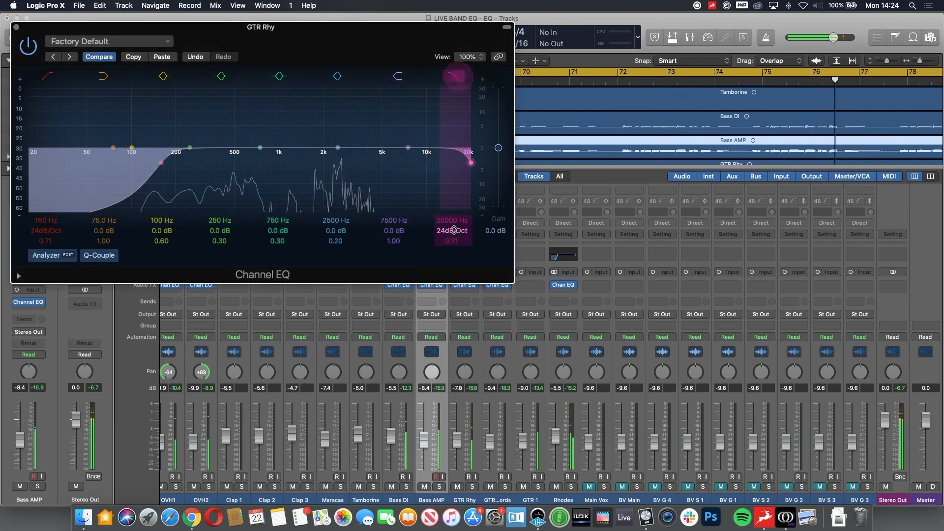
pyautogui.moveTo(454, 226); pyautogui.dragTo(454, 247)
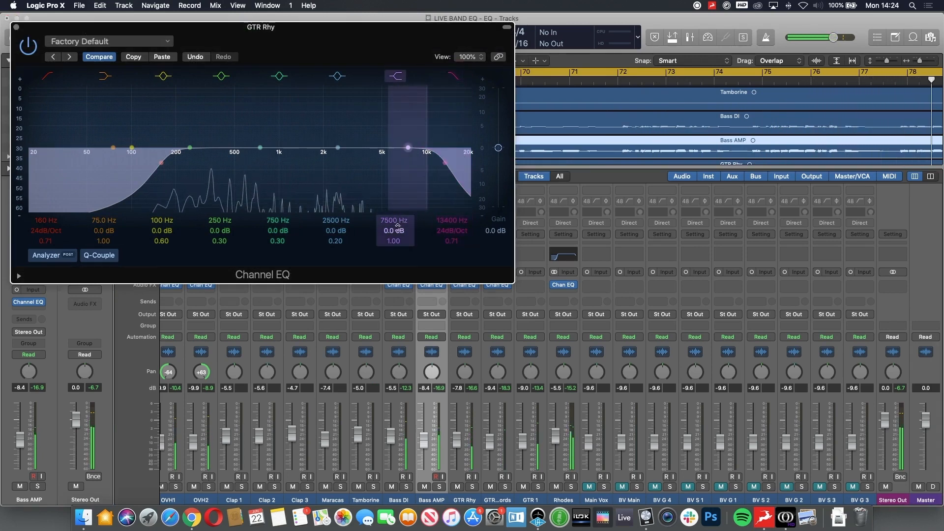
pyautogui.moveTo(395, 230); pyautogui.dragTo(394, 219)
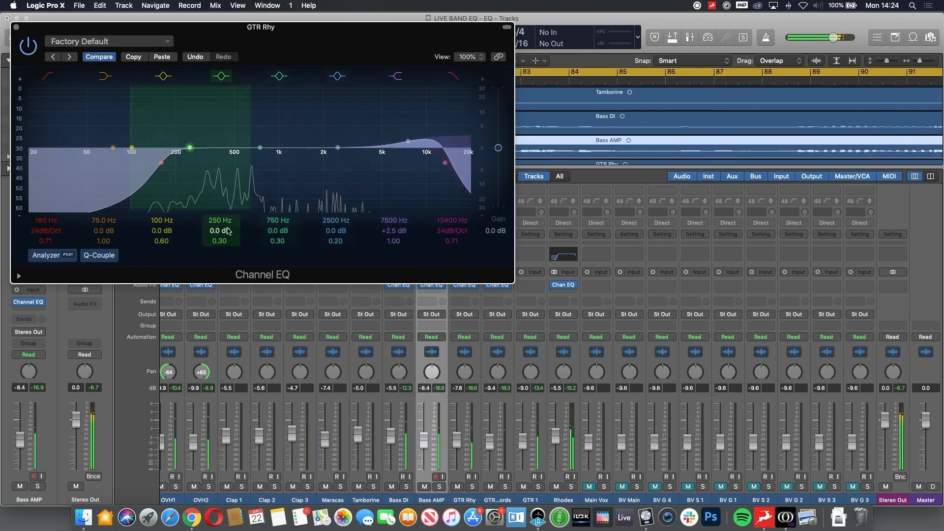
pyautogui.moveTo(103, 230); pyautogui.dragTo(100, 212)
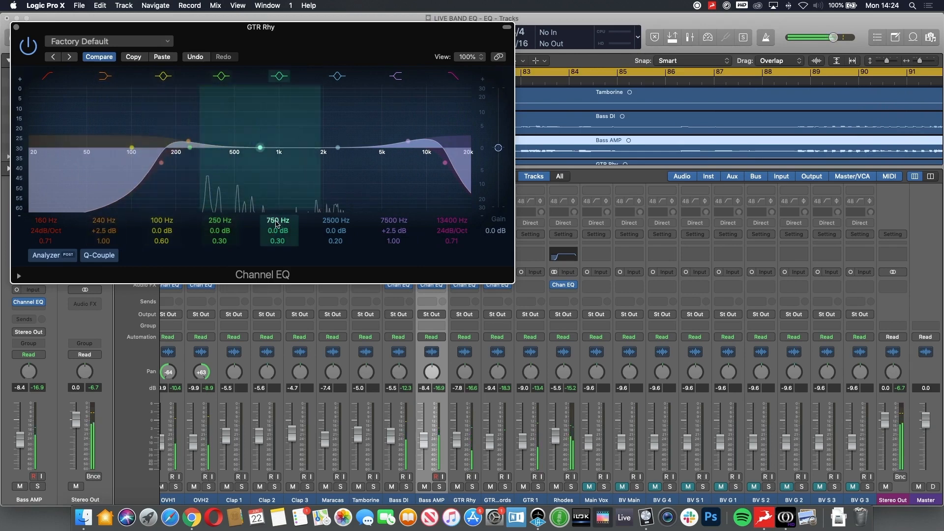
pyautogui.moveTo(397, 241)
pyautogui.mouseDown()
pyautogui.moveTo(397, 249)
pyautogui.moveTo(393, 227)
pyautogui.mouseUp()
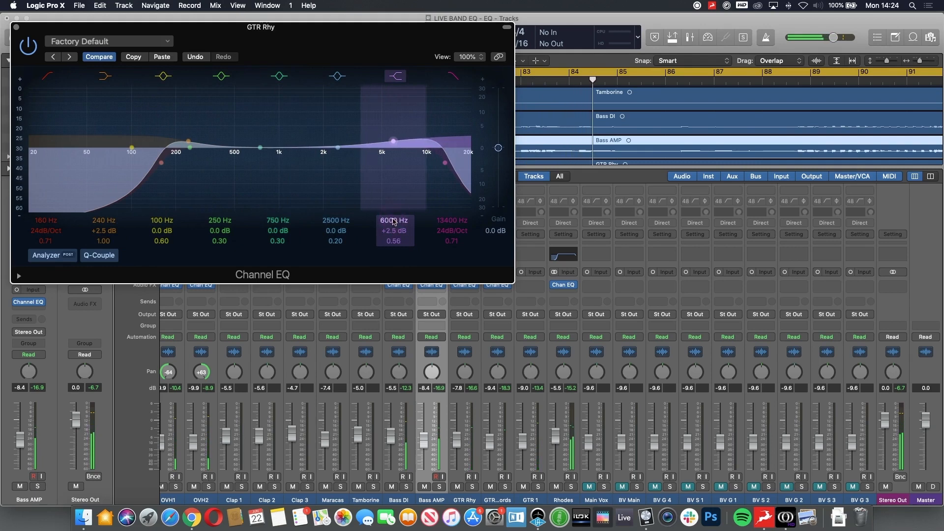
pyautogui.press('v')
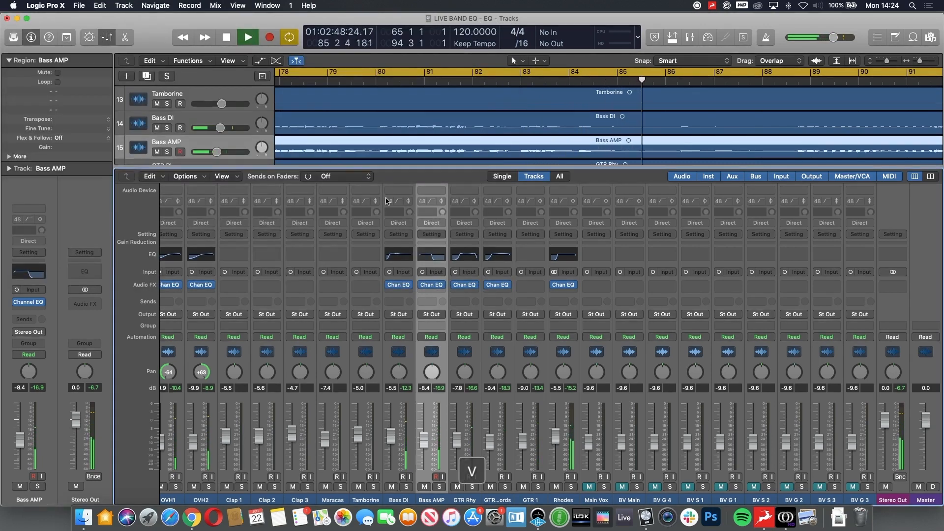
pyautogui.press('space')
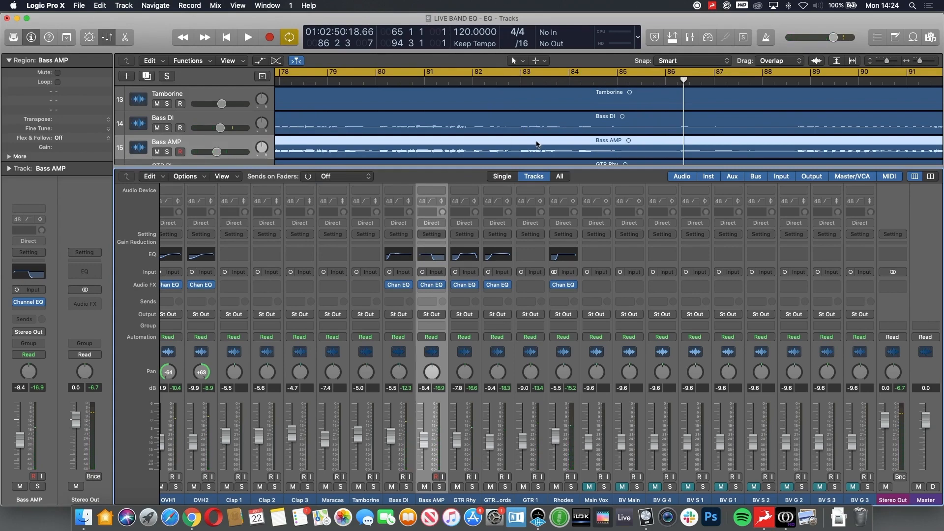
# Step: Close the Mixer and open the Channel EQ of the Kick track
pyautogui.hscroll(-6, 280, 342)
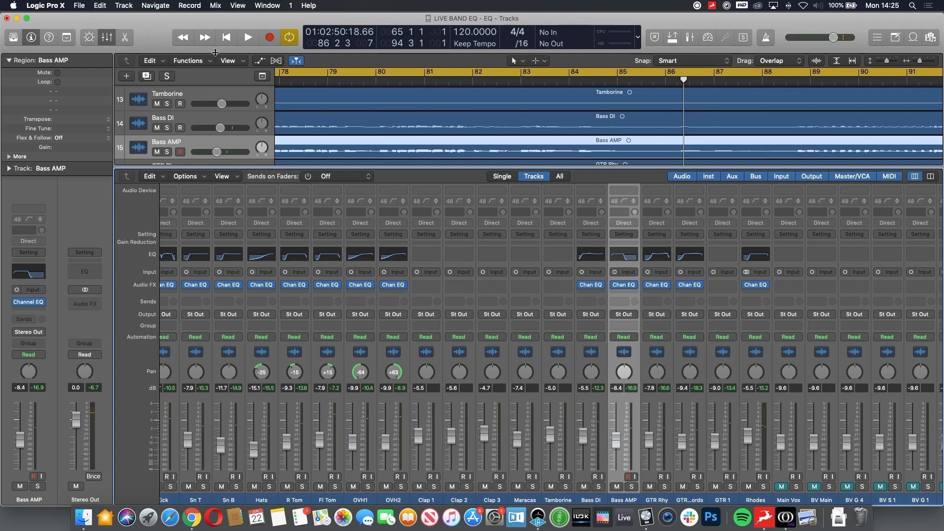
pyautogui.press('x')
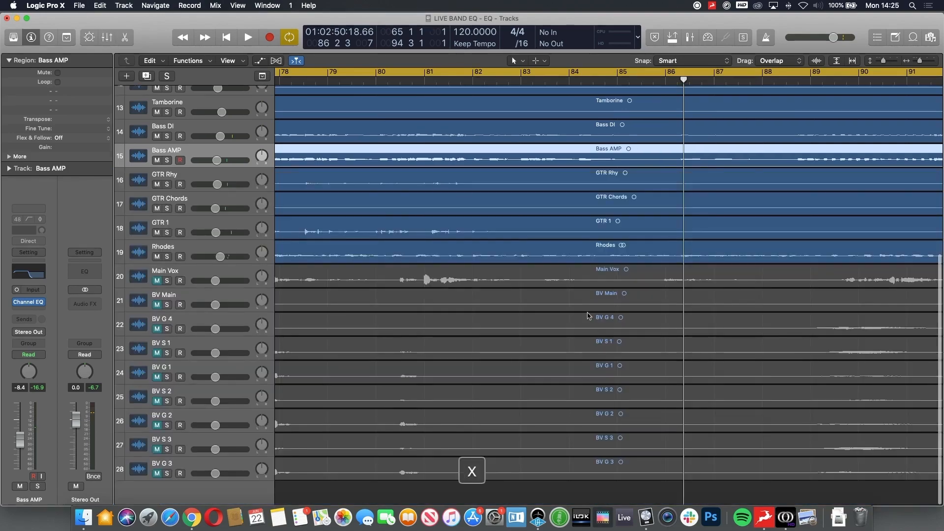
pyautogui.keyDown('alt'); pyautogui.scroll(-6, 587, 315); pyautogui.keyUp('alt')
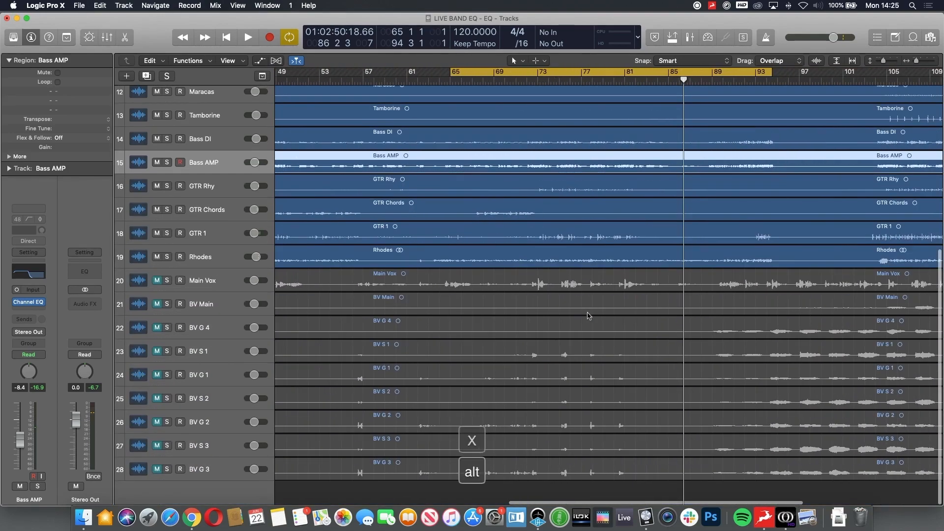
pyautogui.scroll(-3, 588, 315)
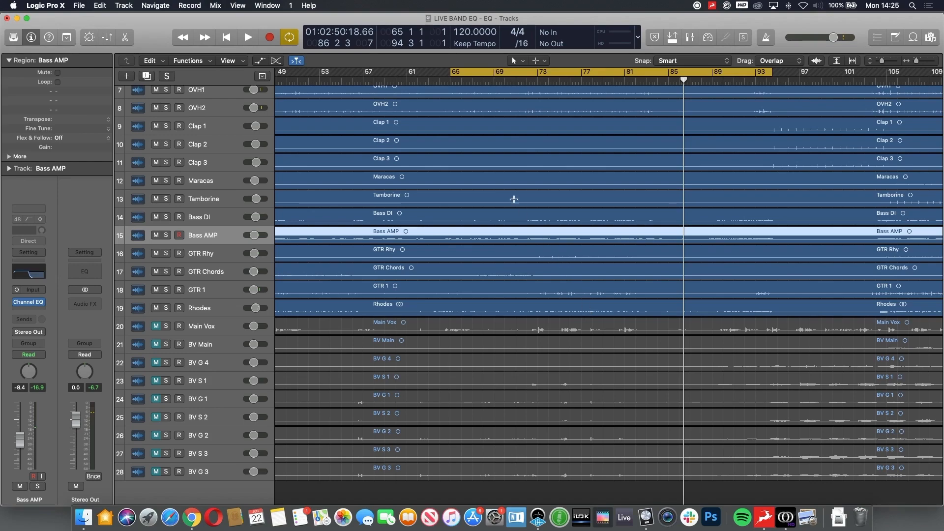
pyautogui.scroll(5, 513, 198)
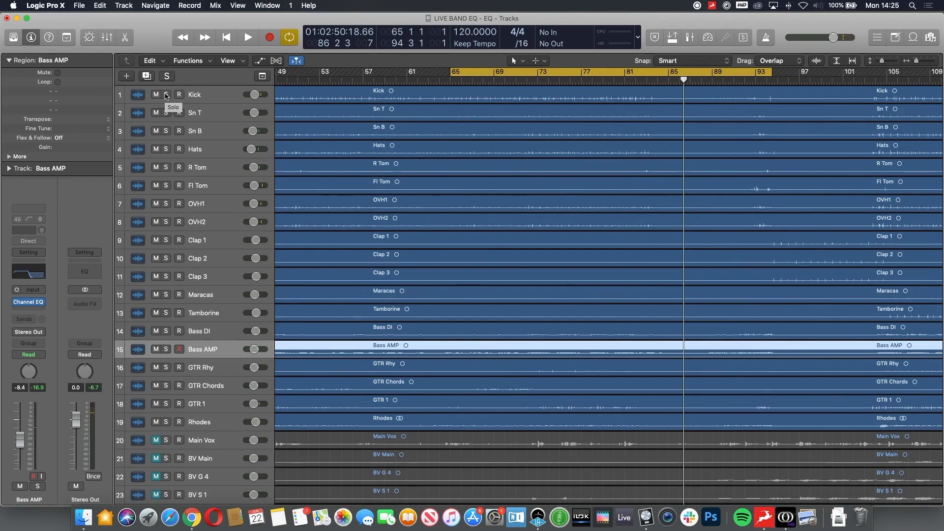
pyautogui.click(207, 96)
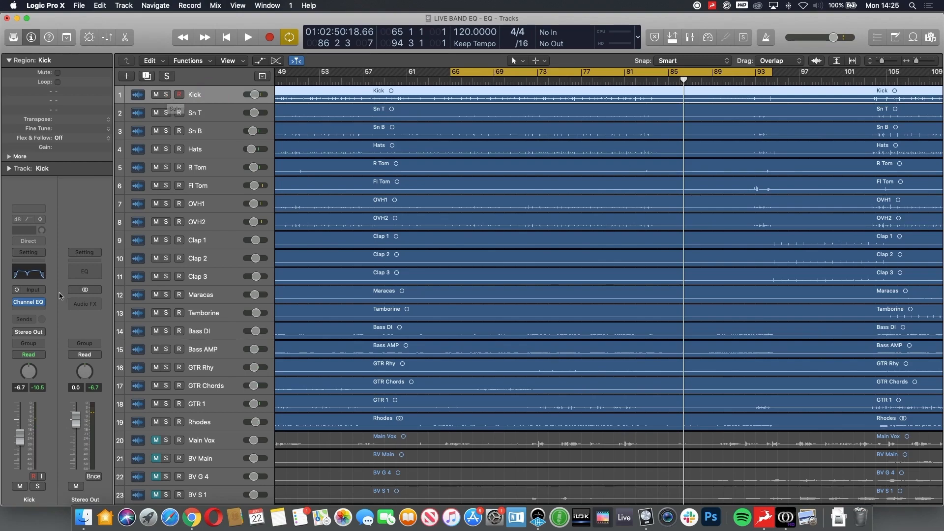
pyautogui.click(28, 306)
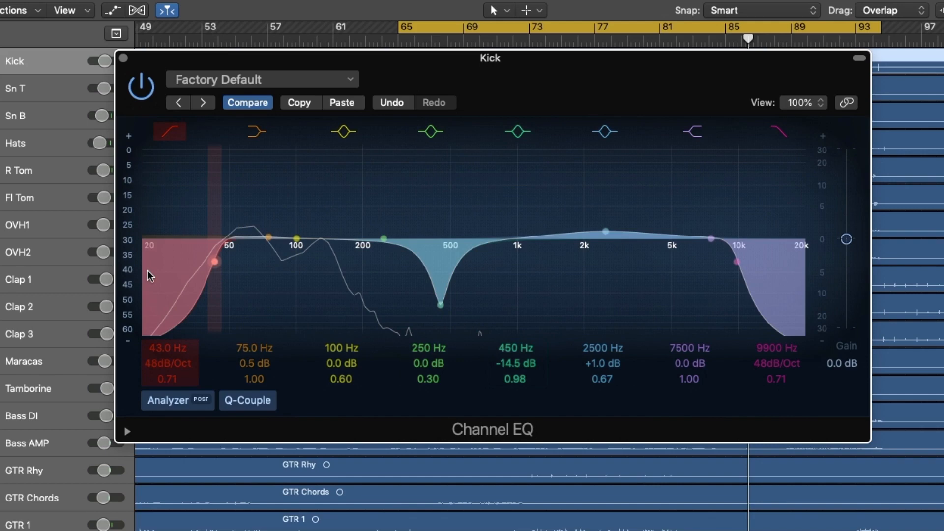
# Step: Play the Kick soloed and set its EQ to 60 Hz +1.5 dB, 100 Hz +0.5 dB (Q 2.60) and 2500 Hz +3.0 dB (Q 1.00)
pyautogui.press('space')
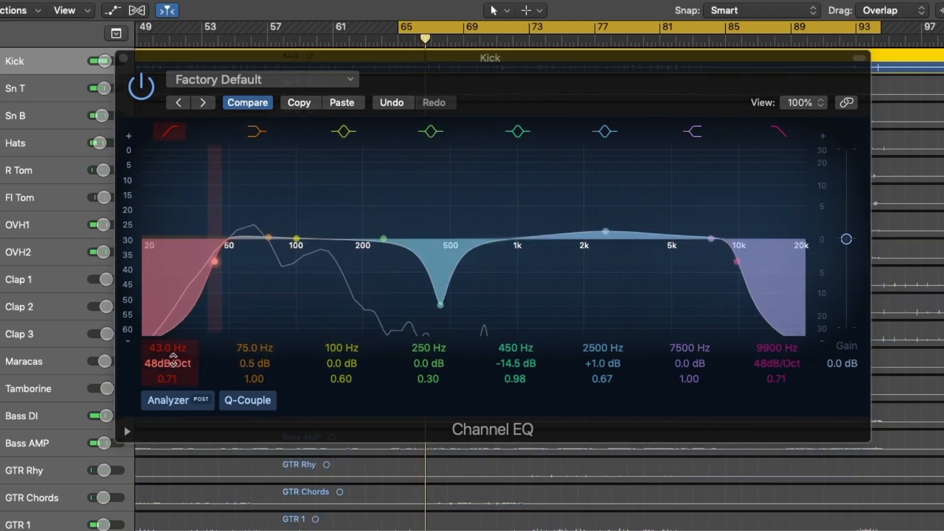
pyautogui.moveTo(254, 363)
pyautogui.mouseDown()
pyautogui.moveTo(254, 336)
pyautogui.moveTo(254, 348)
pyautogui.mouseUp()
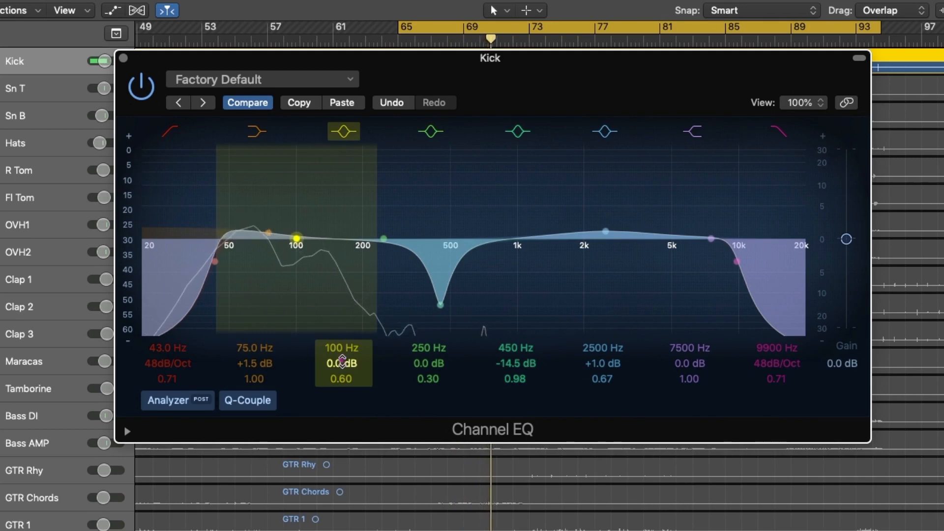
pyautogui.moveTo(342, 363); pyautogui.dragTo(341, 373)
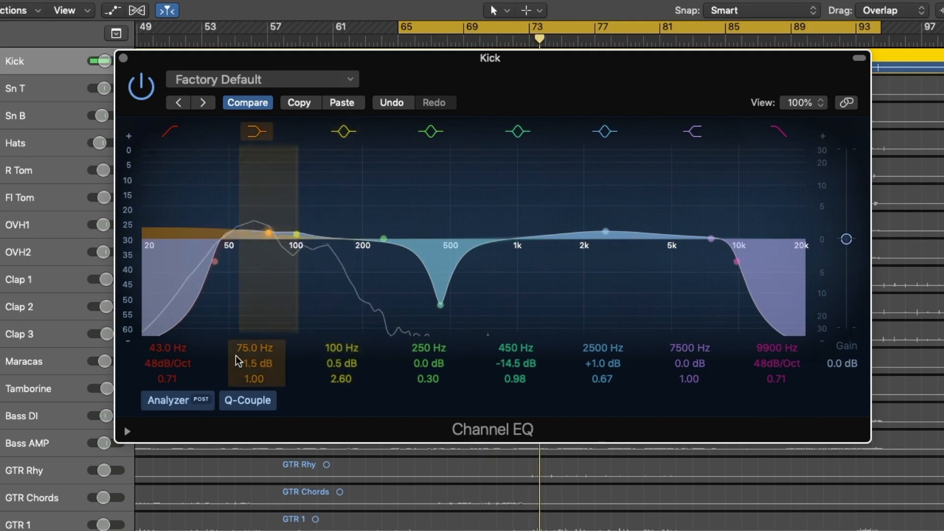
pyautogui.moveTo(243, 348); pyautogui.dragTo(243, 355)
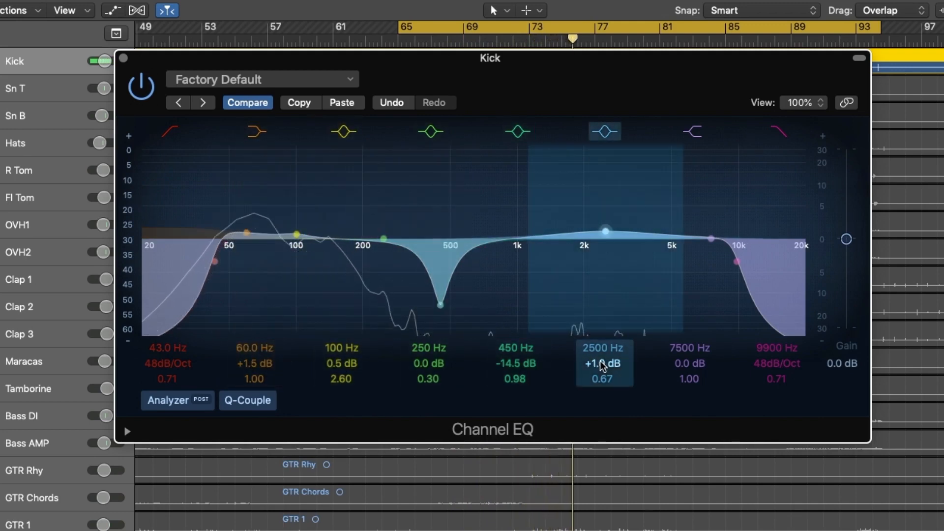
pyautogui.moveTo(601, 364)
pyautogui.mouseDown()
pyautogui.moveTo(601, 356)
pyautogui.moveTo(601, 373)
pyautogui.mouseUp()
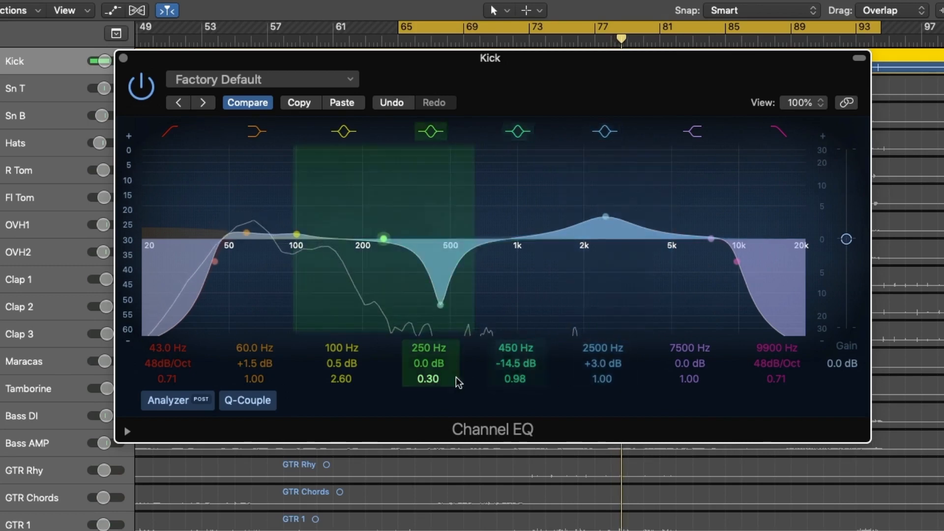
# Step: Set the Q of the Kick EQ's 450 Hz band to 0.64 and compare with the EQ bypassed, leaving it enabled and closing it when done
pyautogui.moveTo(514, 378); pyautogui.dragTo(514, 389)
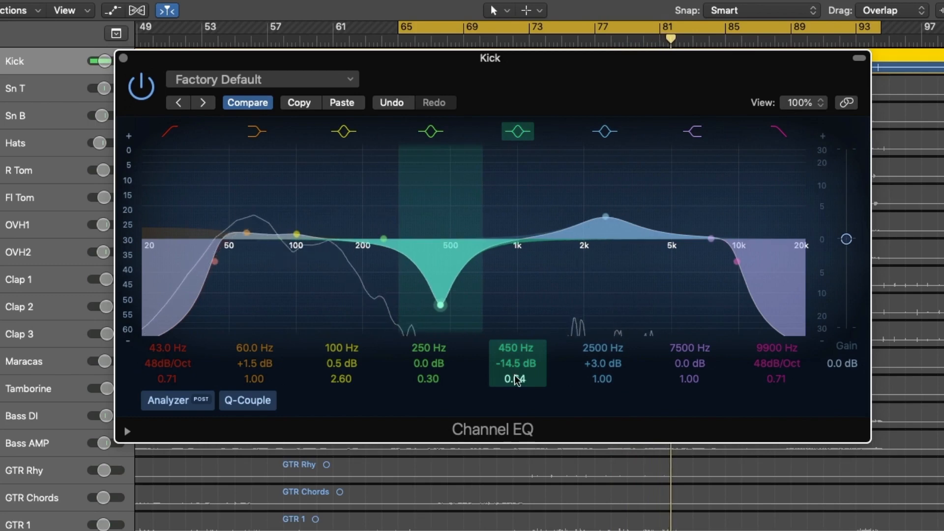
pyautogui.click(136, 85)
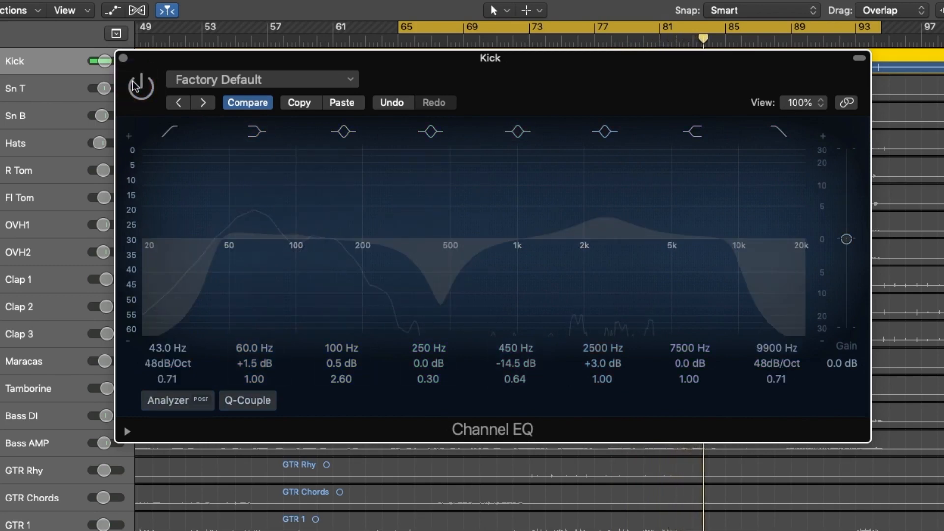
pyautogui.click(136, 84)
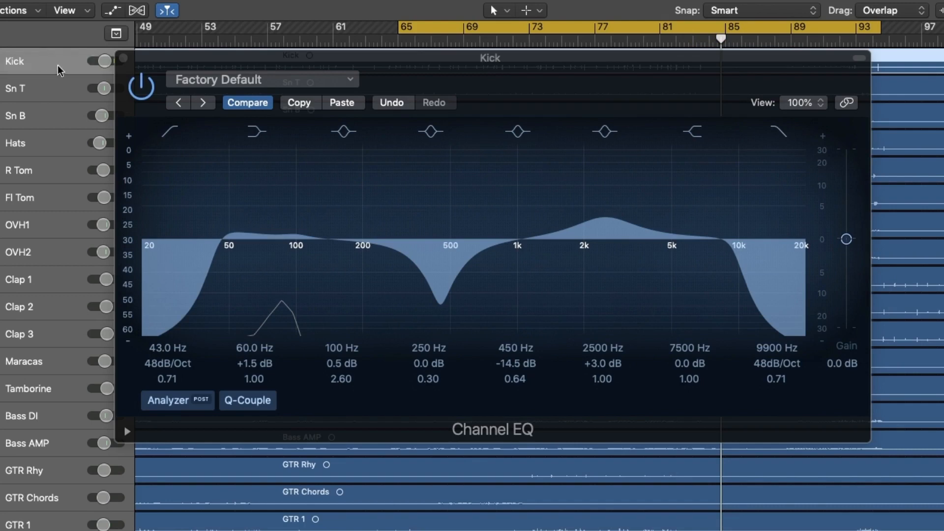
pyautogui.click(140, 87)
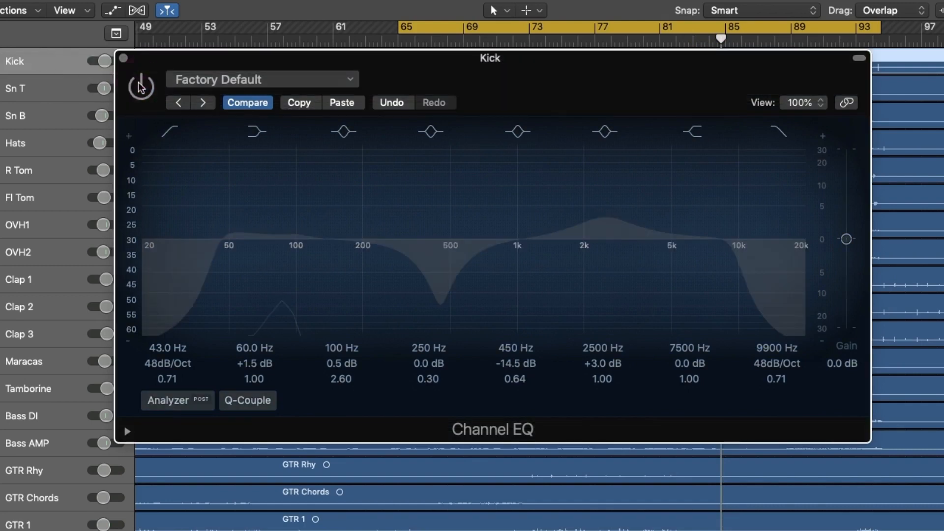
pyautogui.click(139, 89)
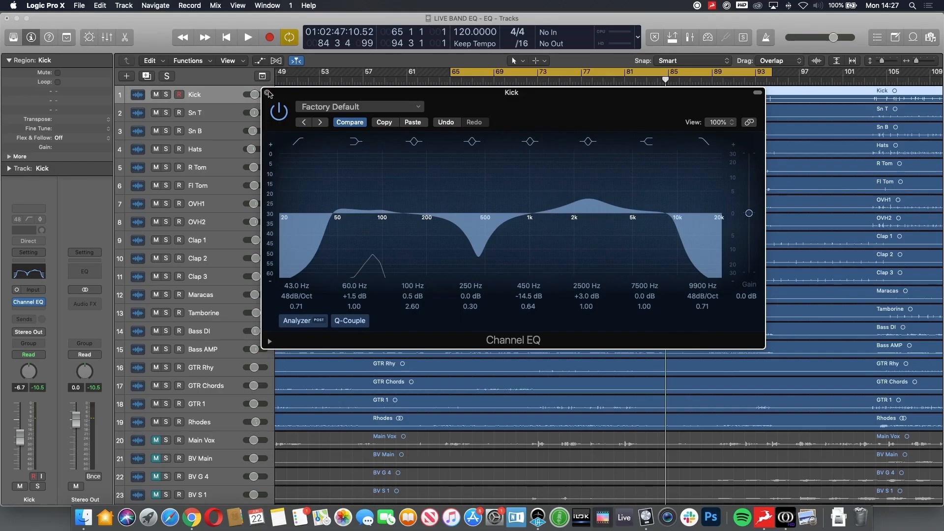
pyautogui.click(267, 93)
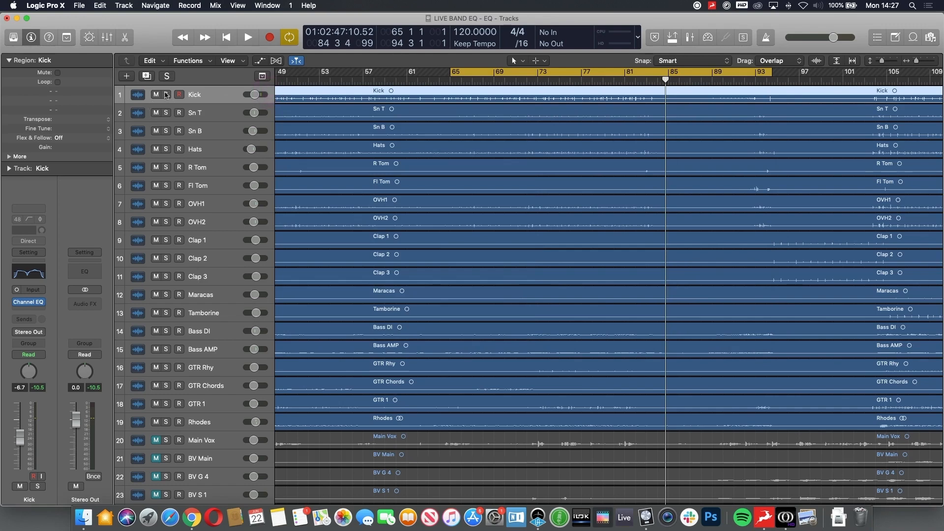
# Step: Solo the drum tracks from Kick through OVH2 and play them briefly, stopping playback when done
pyautogui.moveTo(166, 95); pyautogui.dragTo(168, 219)
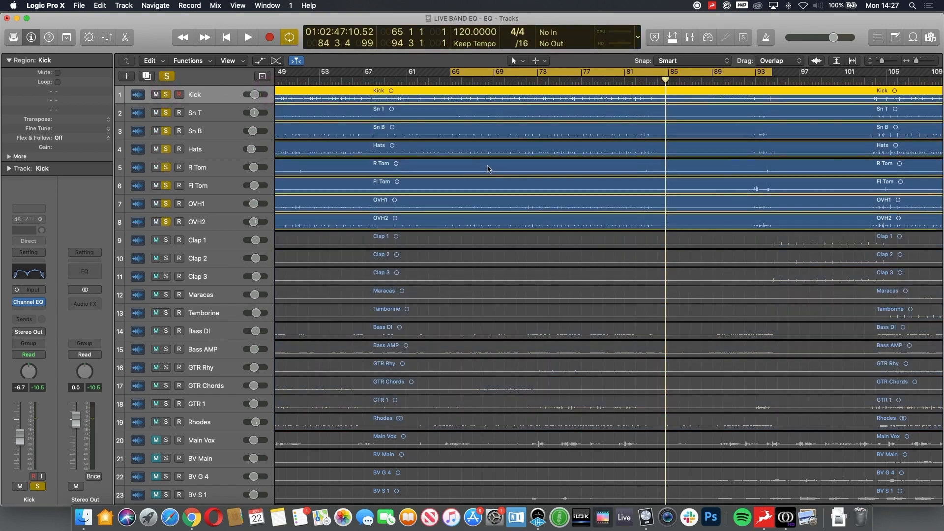
pyautogui.press('space')
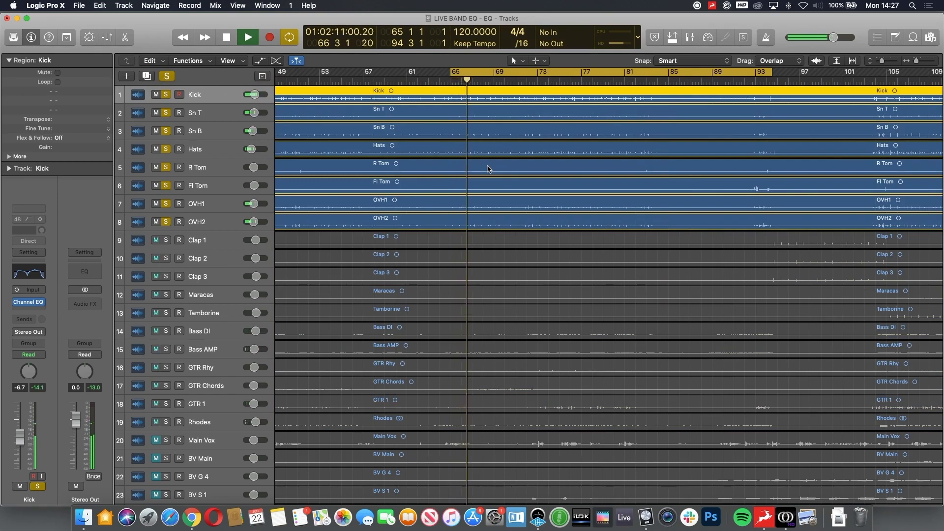
pyautogui.press('space')
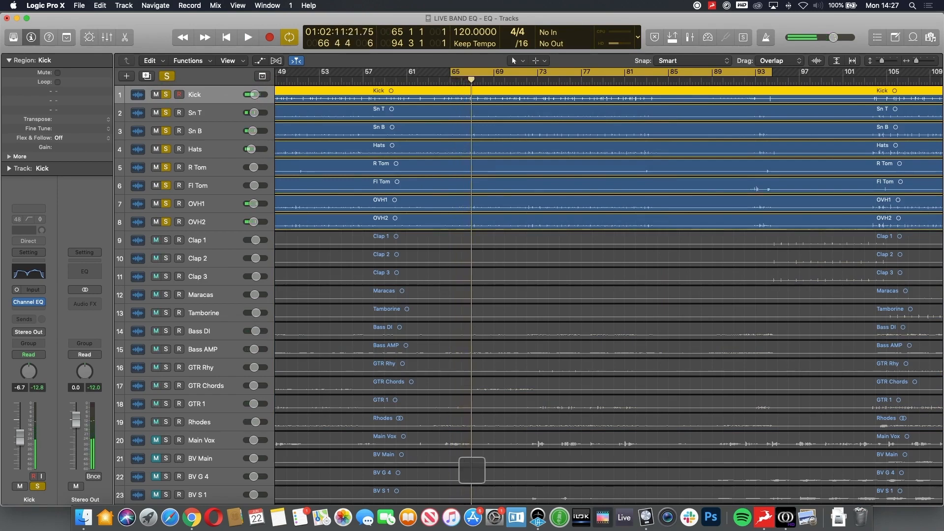